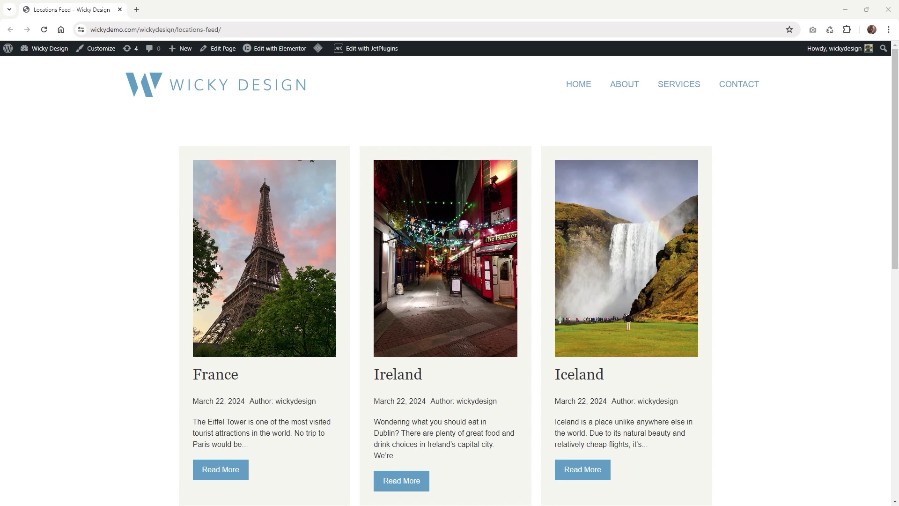
Scroll down through the Locations Feed page to review its location cards.
scroll(218, 269, down, 1)
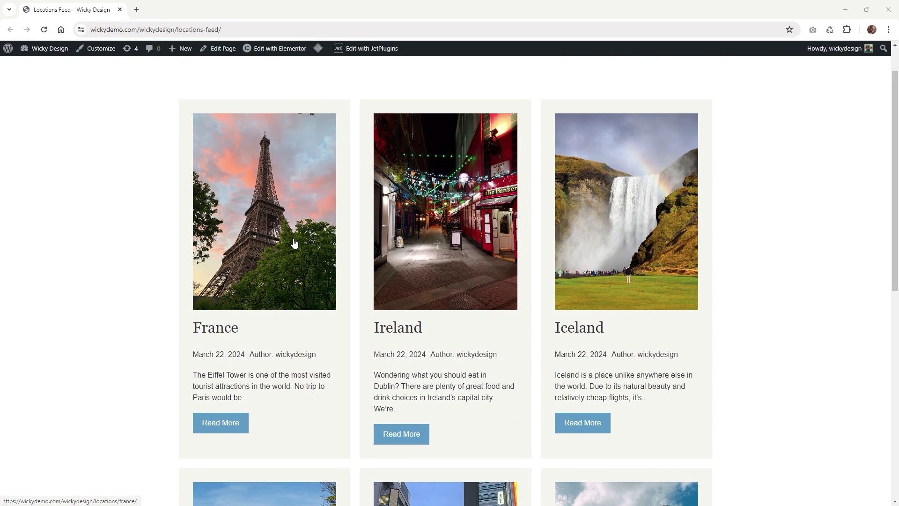
scroll(137, 251, down, 3)
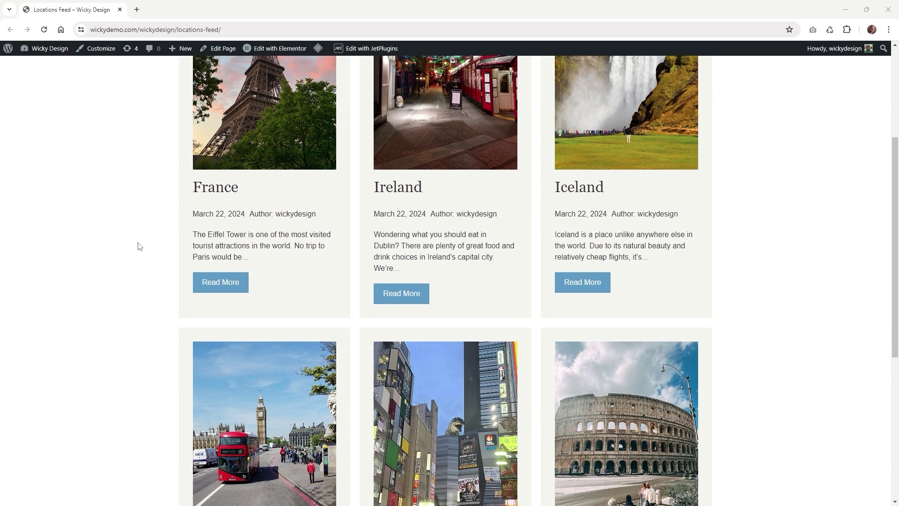
scroll(140, 244, down, 1)
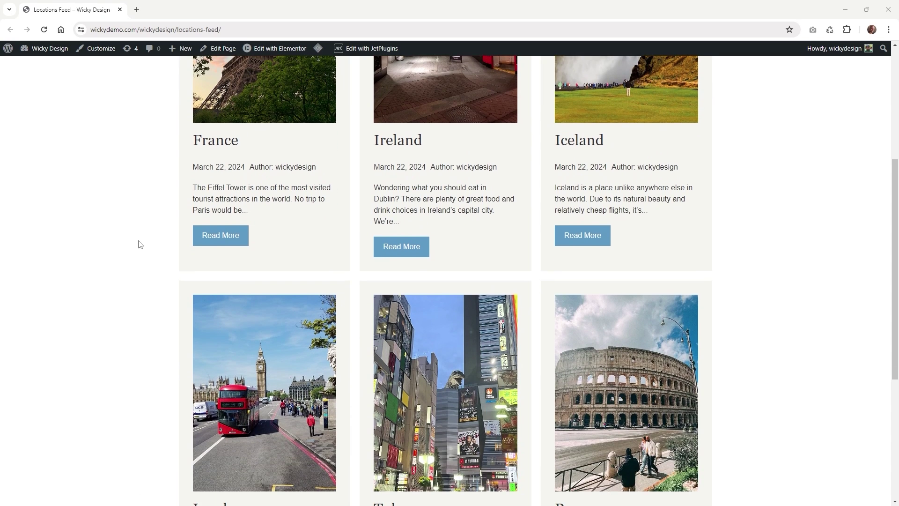
scroll(309, 280, down, 2)
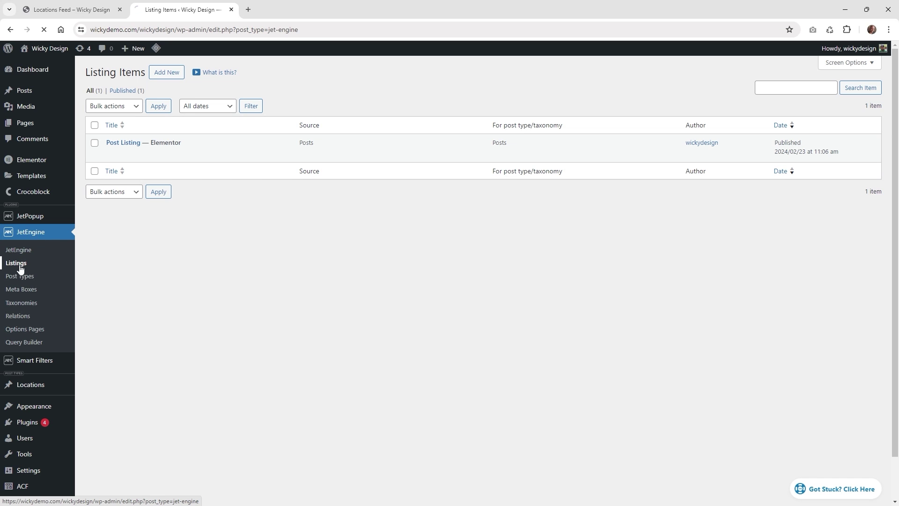
Start a new JetEngine listing item with Posts as the listing source.
click(167, 73)
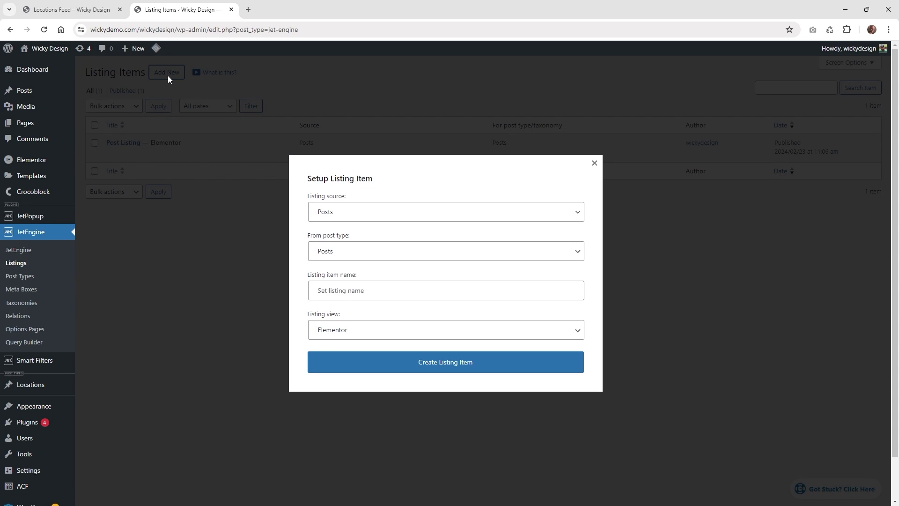
click(345, 212)
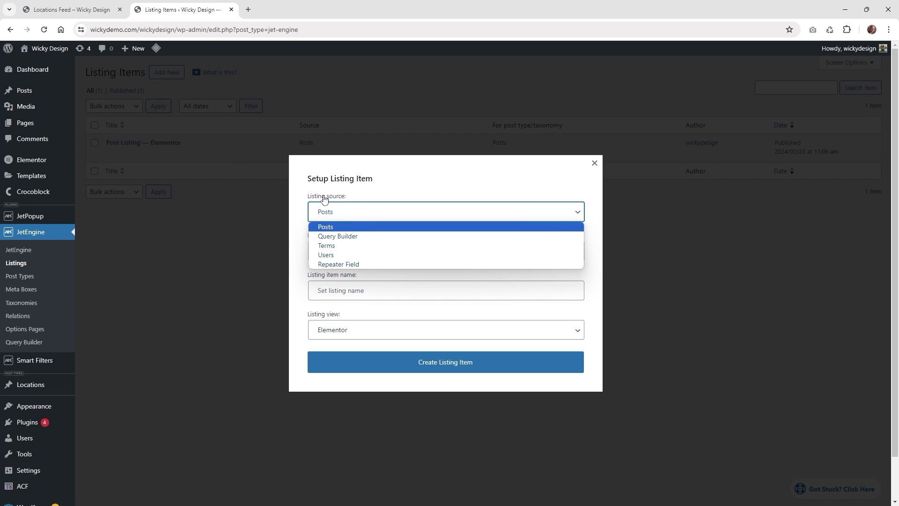
click(334, 228)
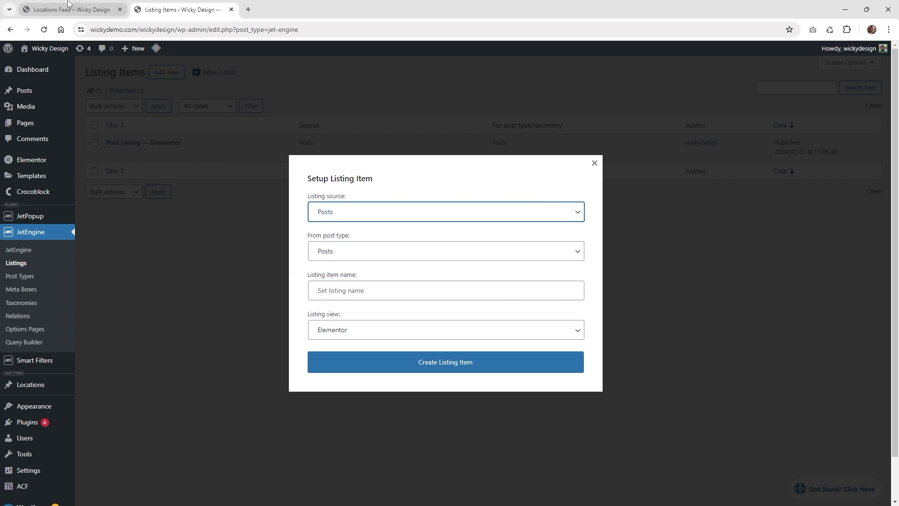
key(ctrl+shift+Tab)
scroll(517, 265, up, 4)
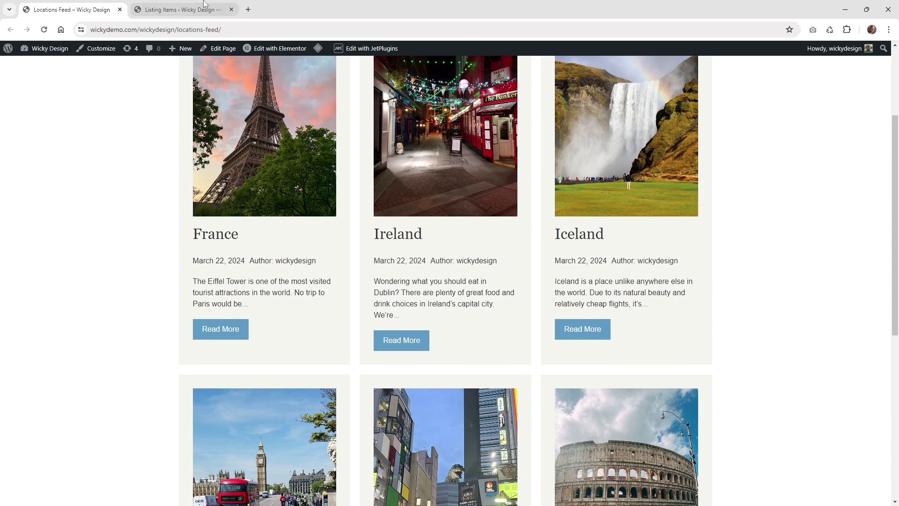
key(ctrl+Tab)
Choose the Locations post type, name it 'Locations List', keep the Elementor view, and create it.
click(350, 258)
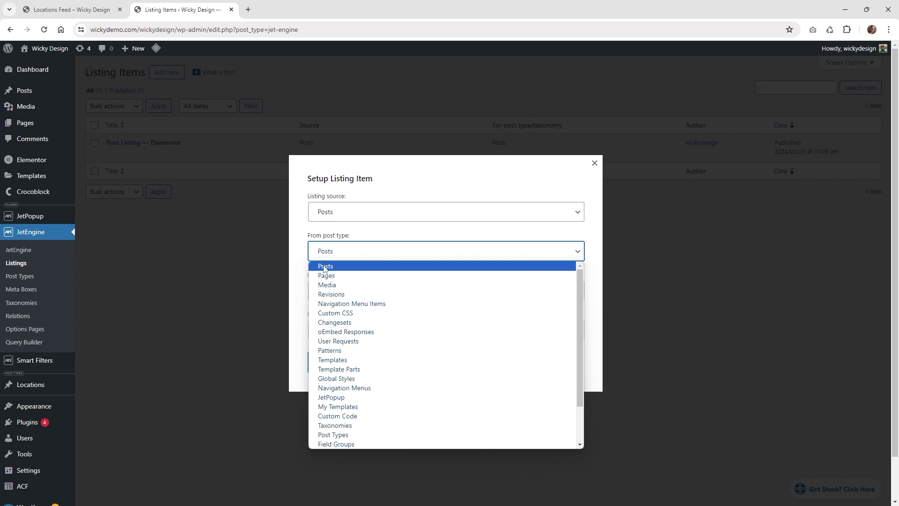
scroll(411, 348, down, 2)
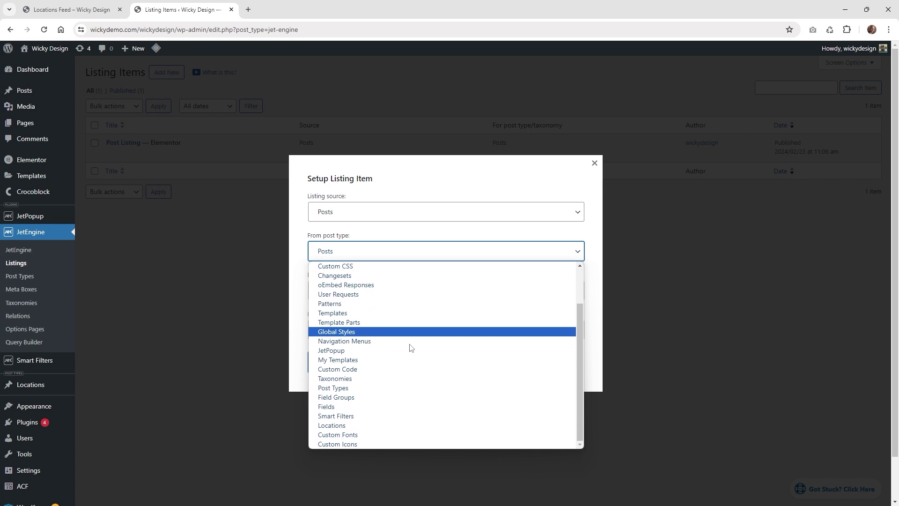
click(339, 426)
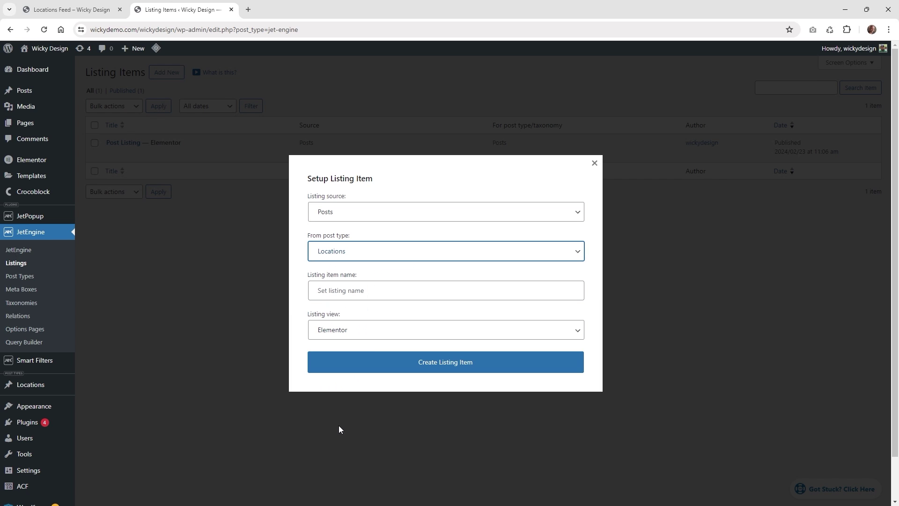
click(370, 289)
text(Locations List)
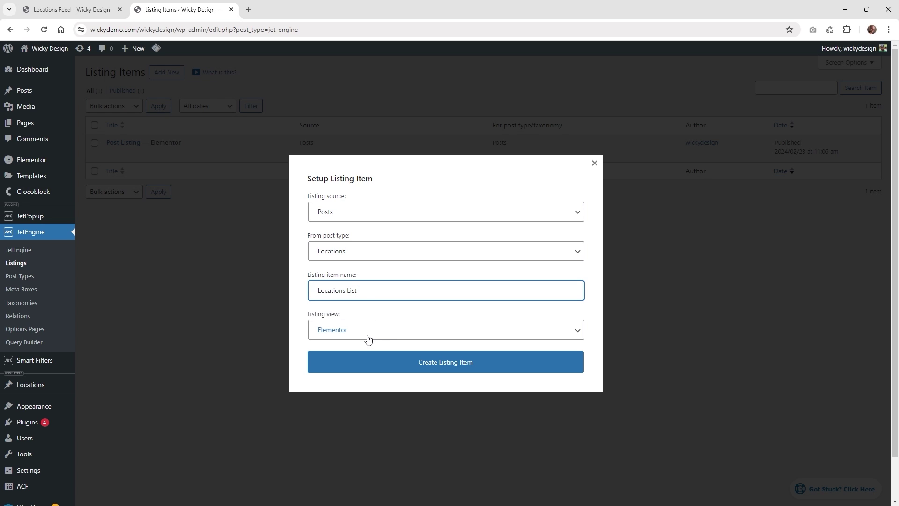
click(367, 334)
click(366, 345)
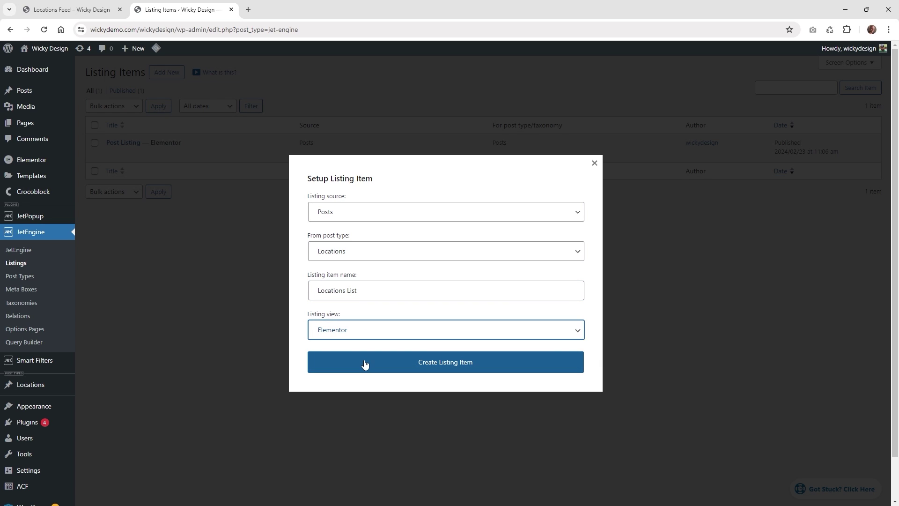
click(367, 363)
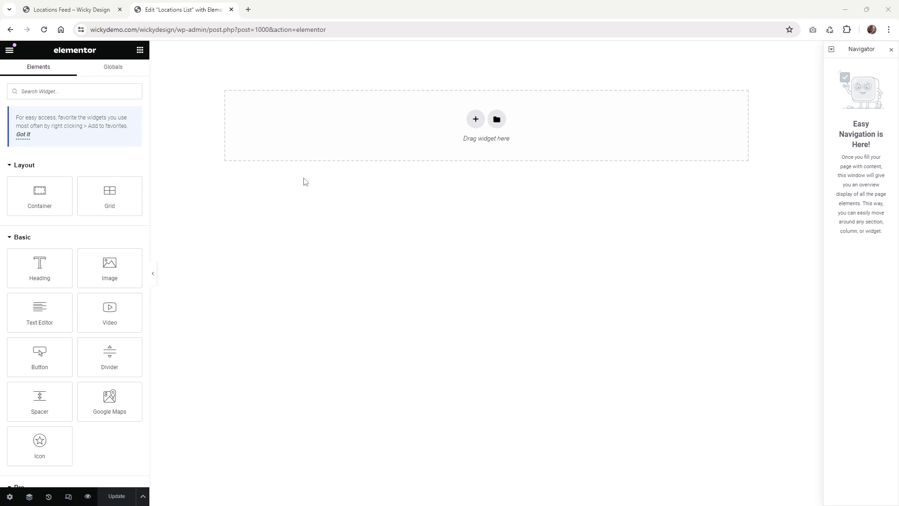
In the listing item's Listing Settings, confirm Locations as the post type.
click(10, 497)
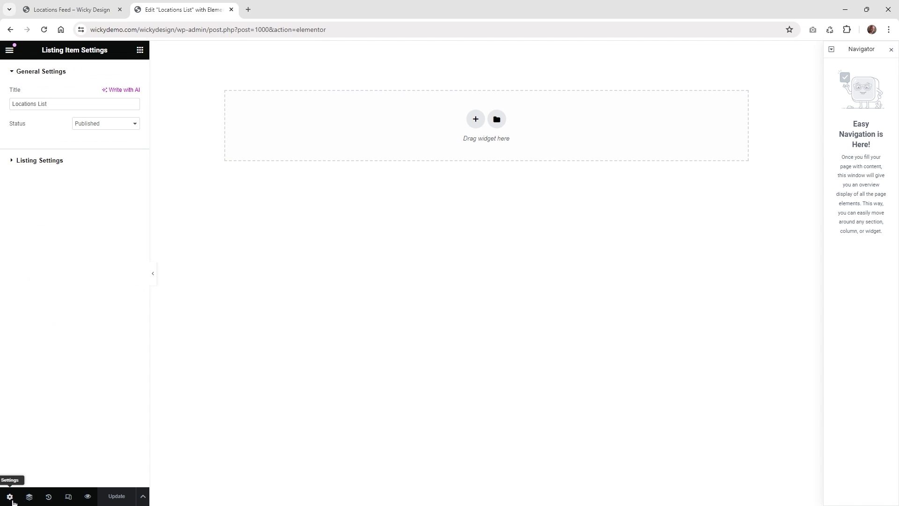
click(37, 161)
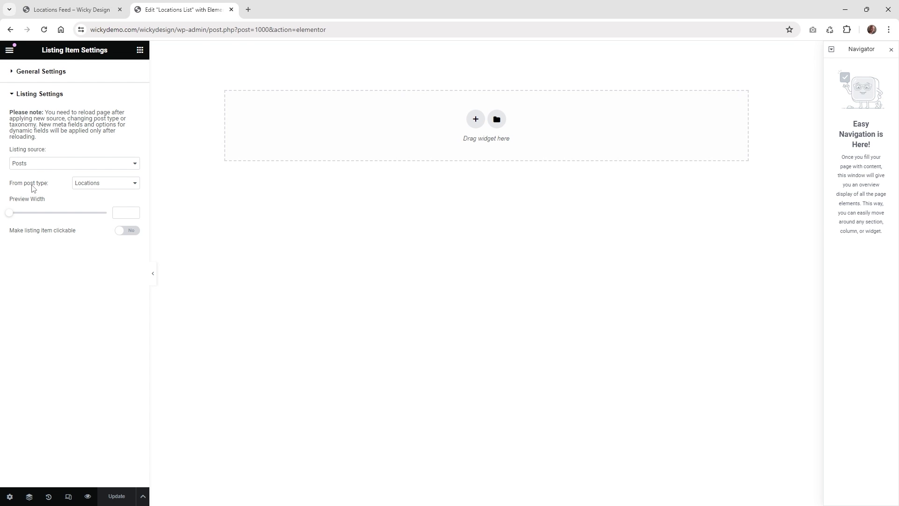
click(104, 188)
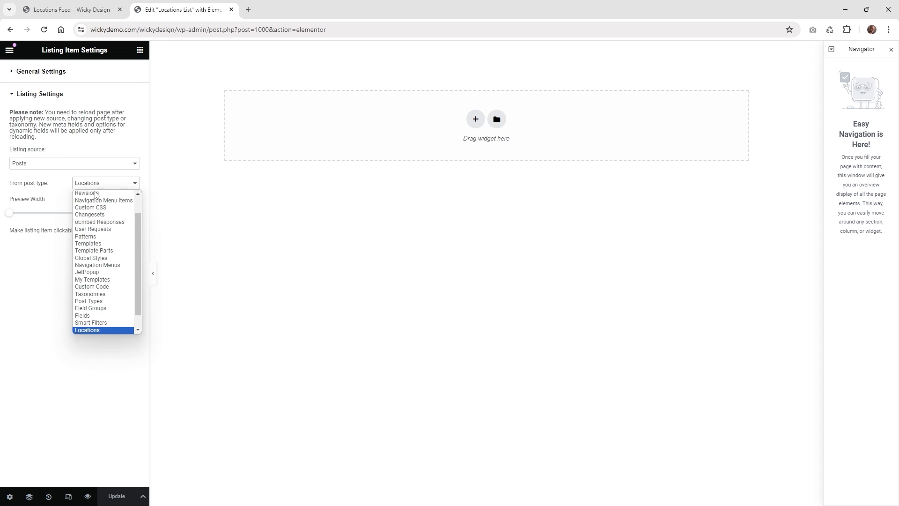
click(100, 330)
Change the listing Preview Width from 512 to 400.
drag(9, 214, 28, 219)
click(92, 5)
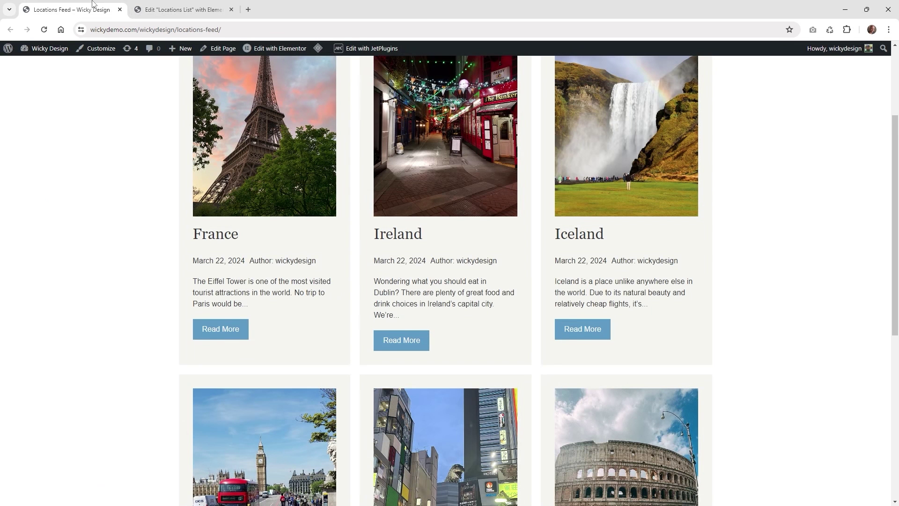
click(193, 10)
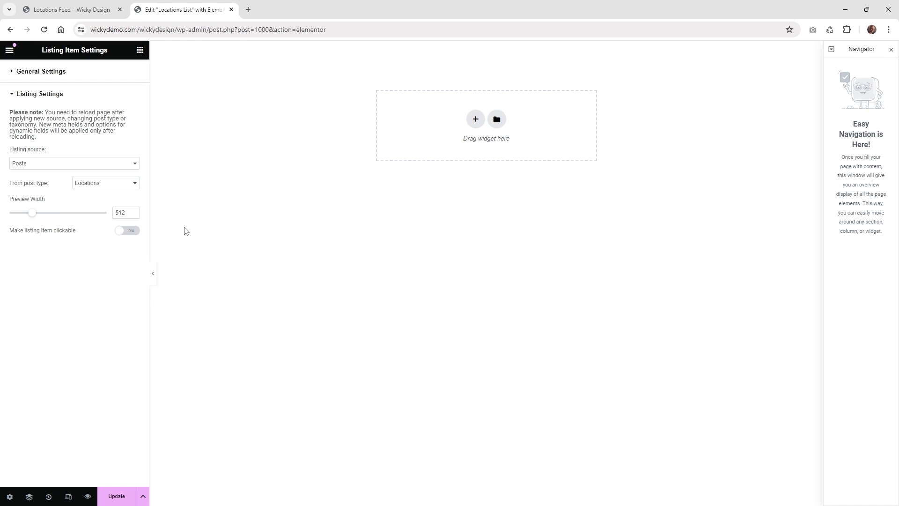
double_click(126, 209)
text(400)
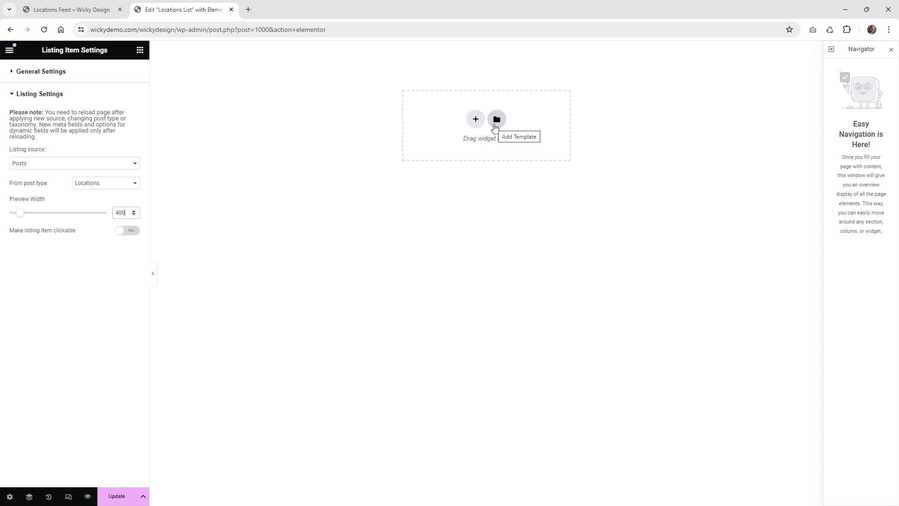
click(138, 50)
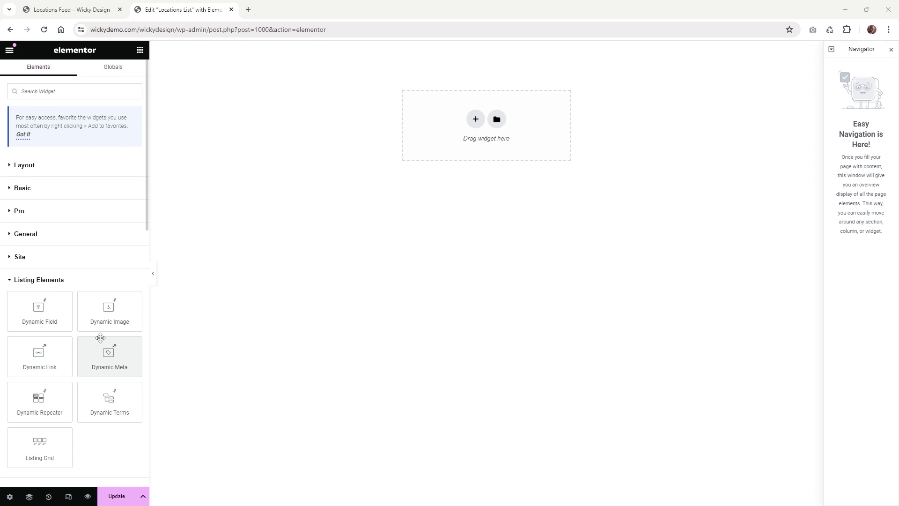
click(71, 9)
scroll(237, 195, up, 1)
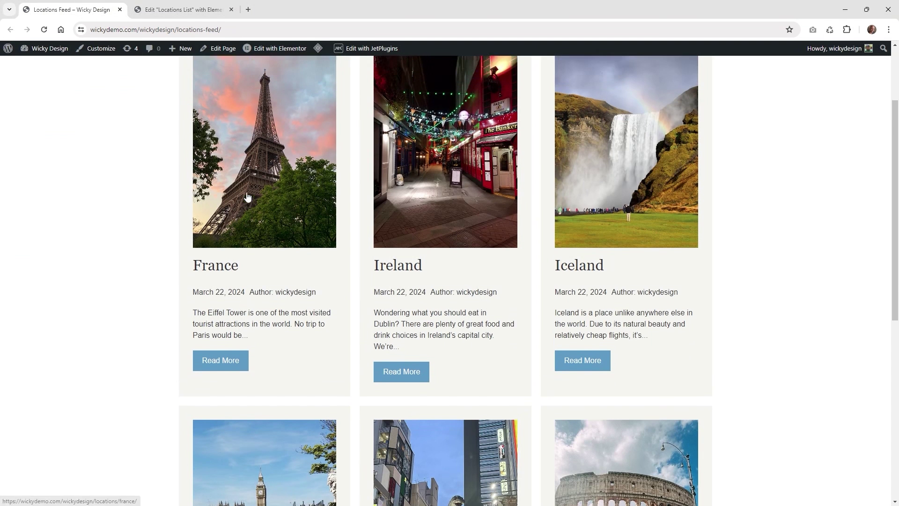
scroll(247, 192, up, 1)
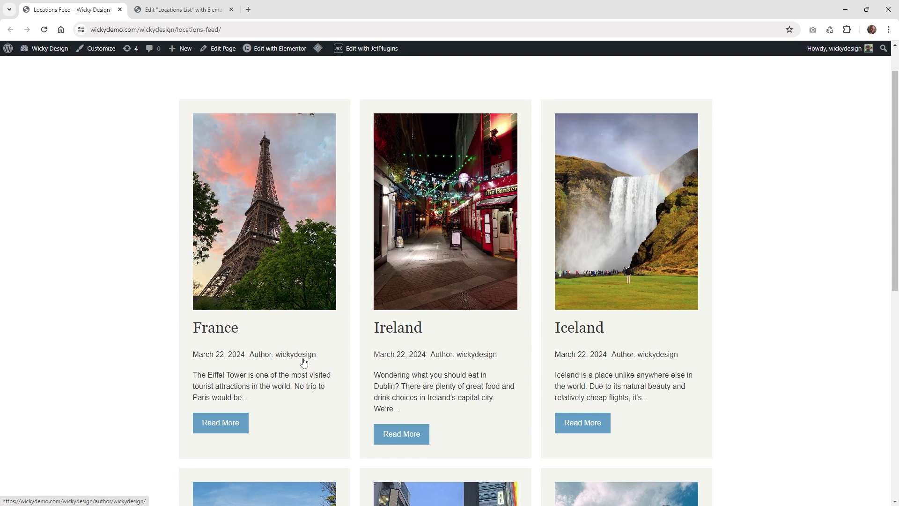
drag(255, 397, 191, 377)
click(253, 384)
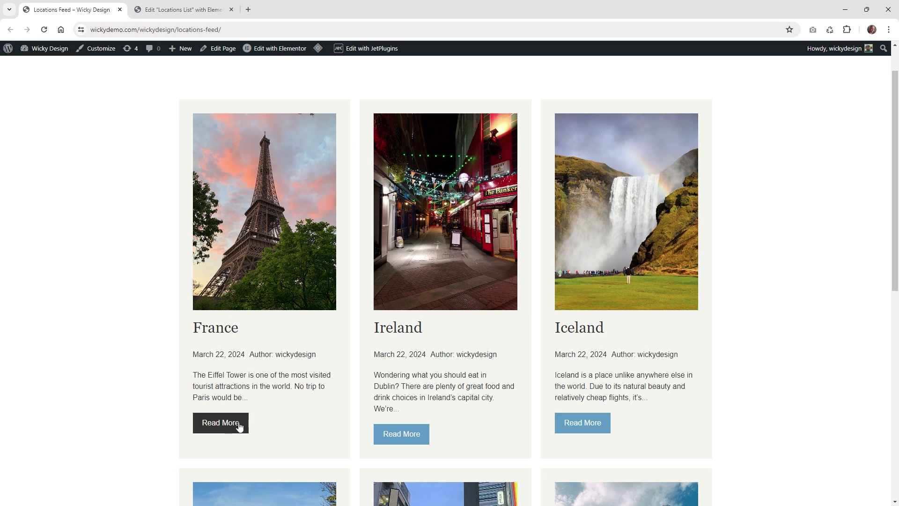
click(181, 5)
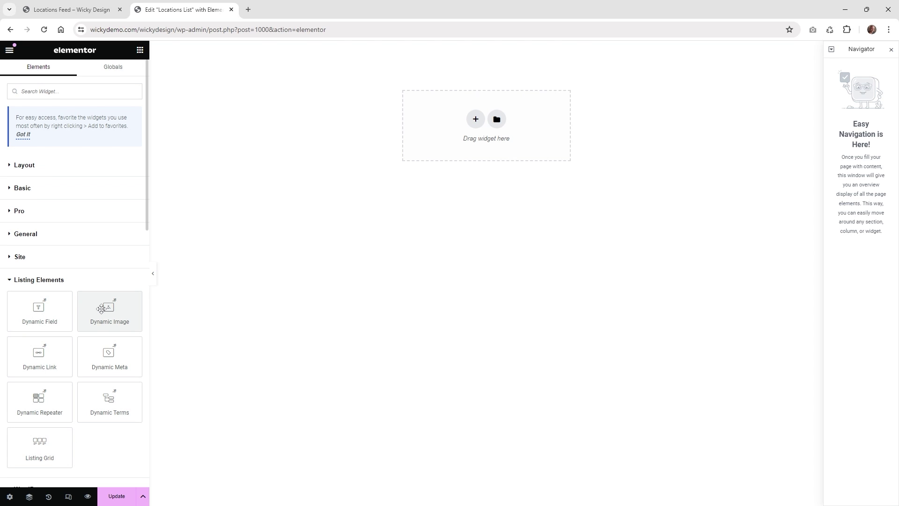
Add a Dynamic Image to the card and a Dynamic Field below it.
drag(105, 314, 454, 128)
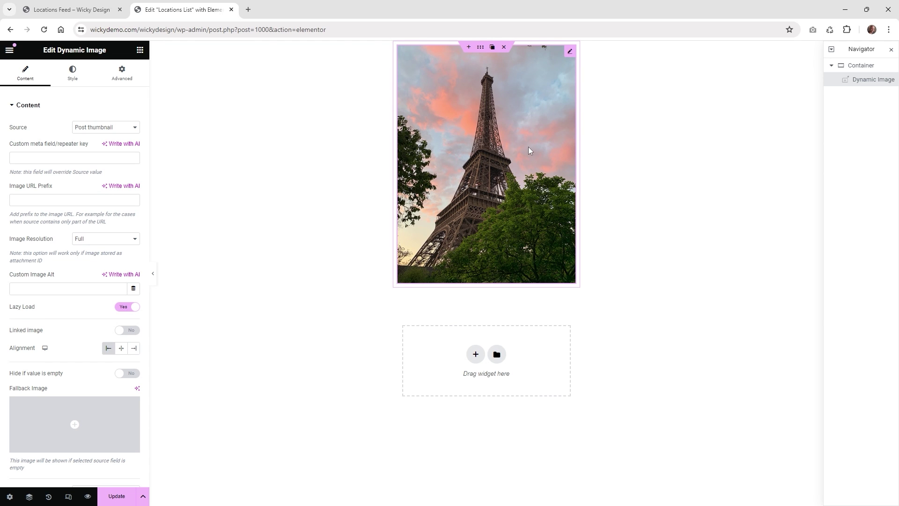
click(140, 50)
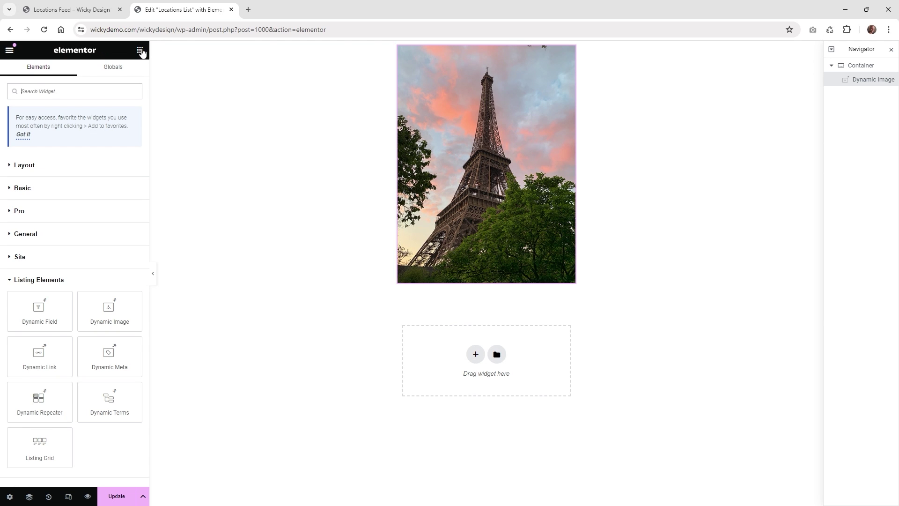
drag(42, 309, 476, 271)
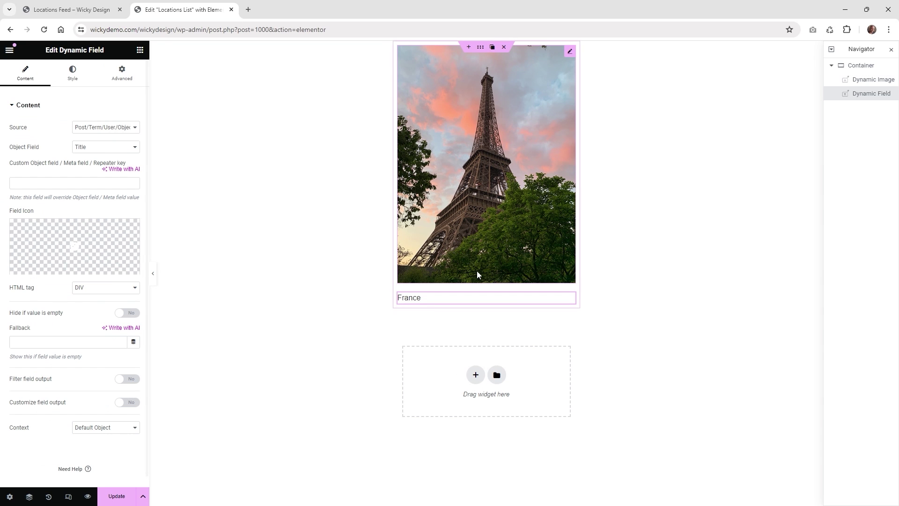
click(96, 129)
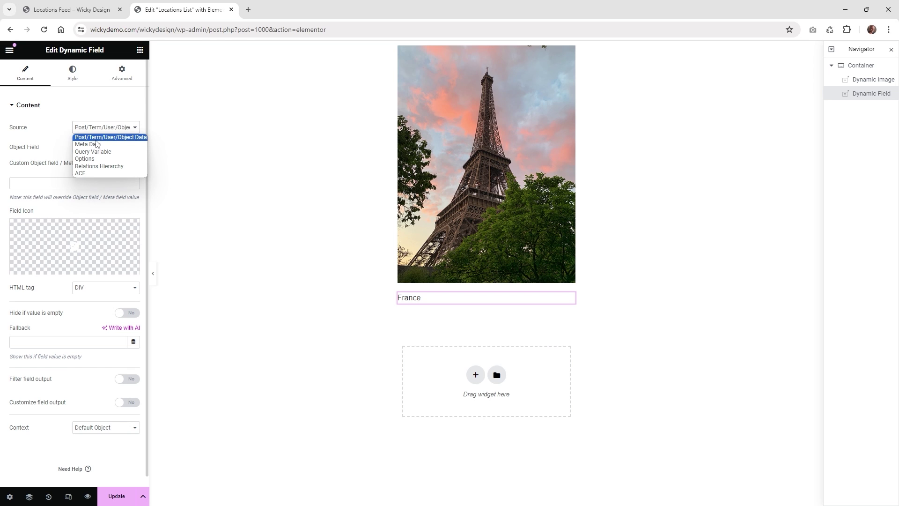
click(140, 137)
click(94, 106)
click(64, 111)
Keep Title as the field's Object Field and set its HTML tag to H2.
click(100, 148)
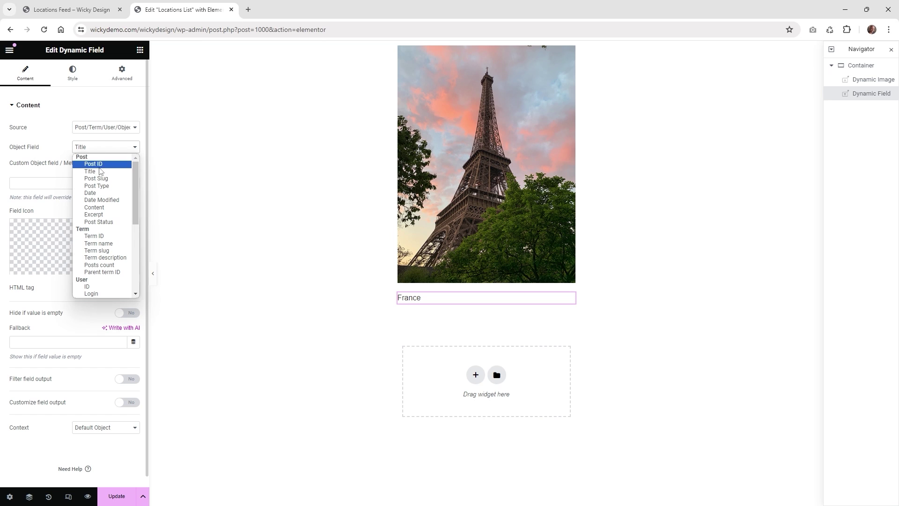
click(103, 172)
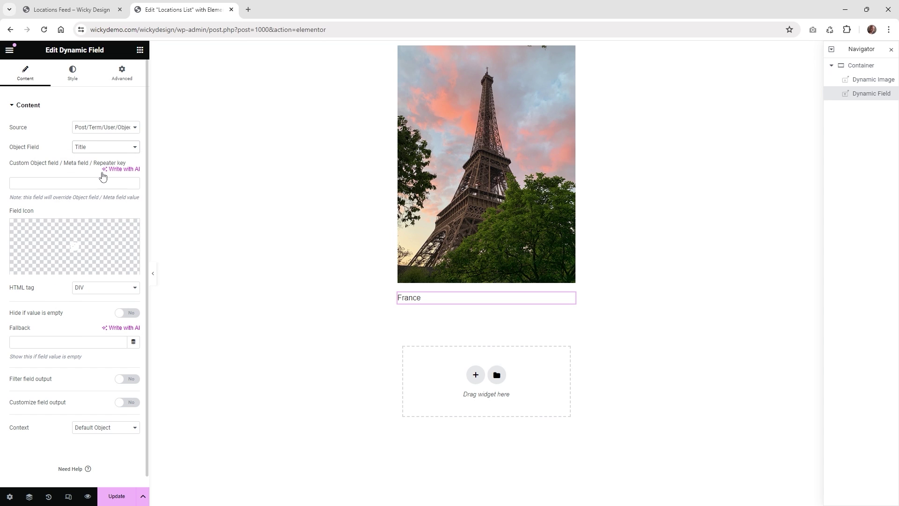
click(73, 75)
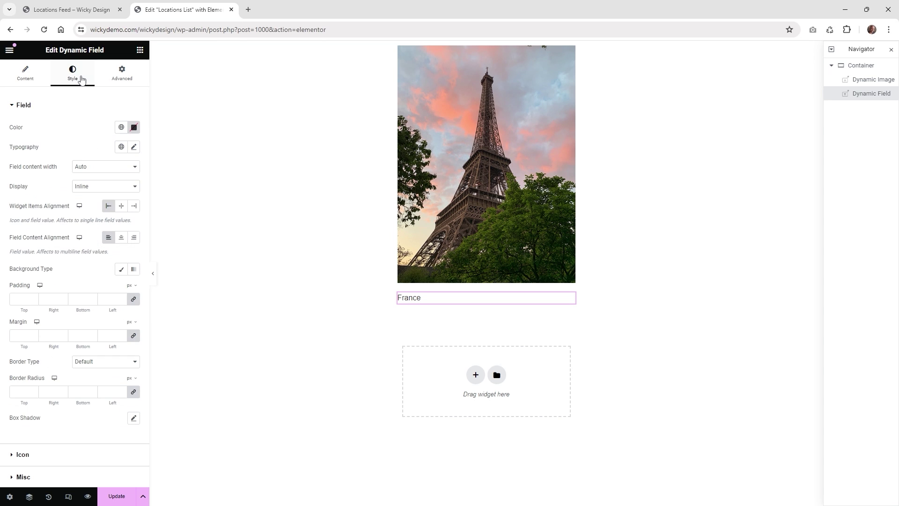
click(24, 74)
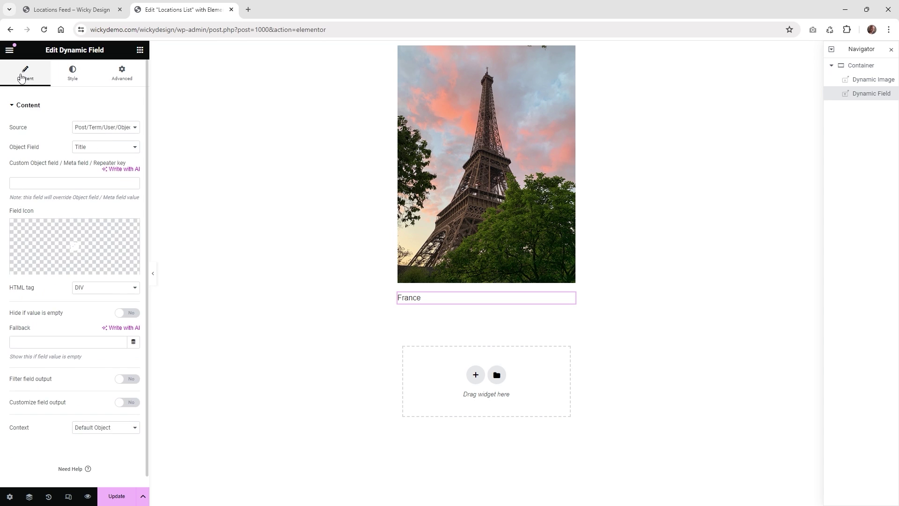
click(103, 288)
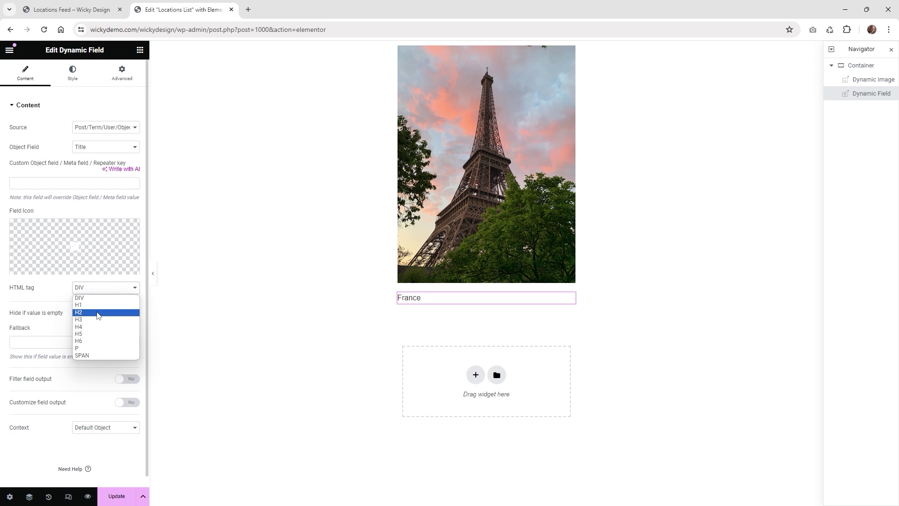
click(99, 313)
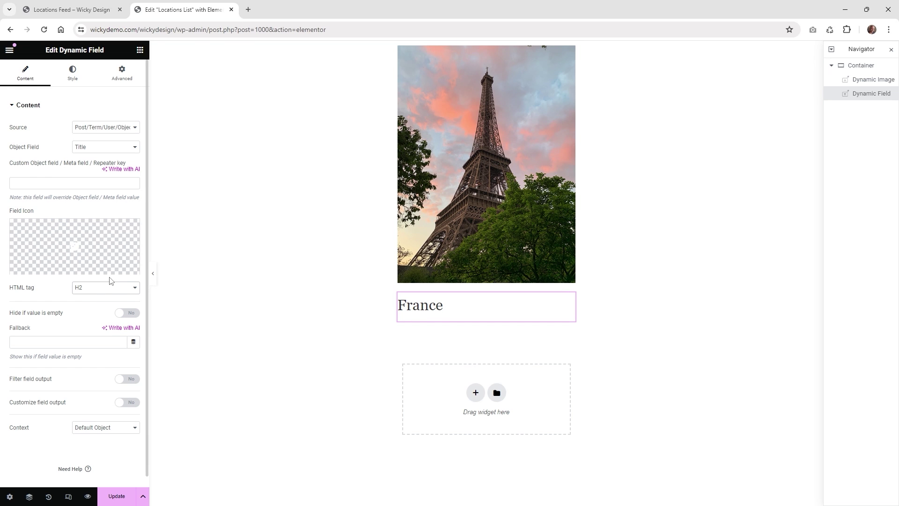
key(ctrl+shift+Tab)
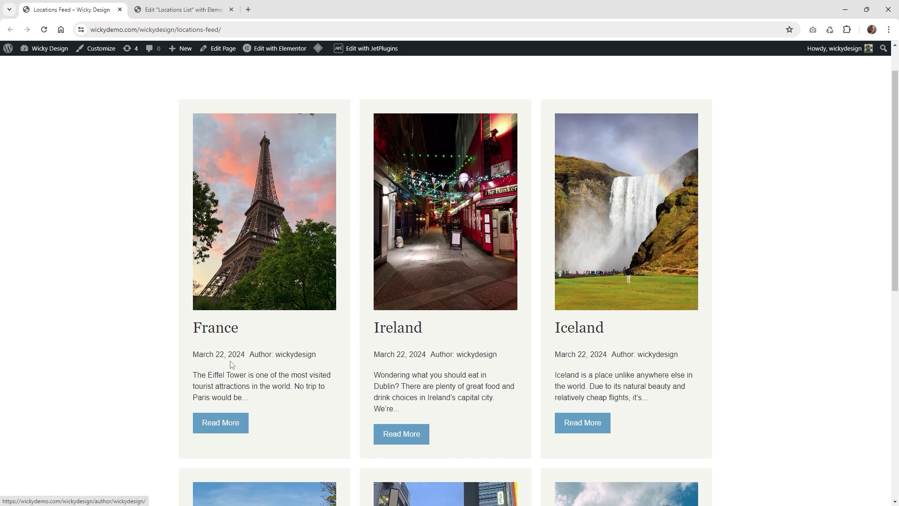
click(163, 5)
Add a Dynamic Meta line with the comments item removed and 'Author: ' prefixed to the author.
click(139, 50)
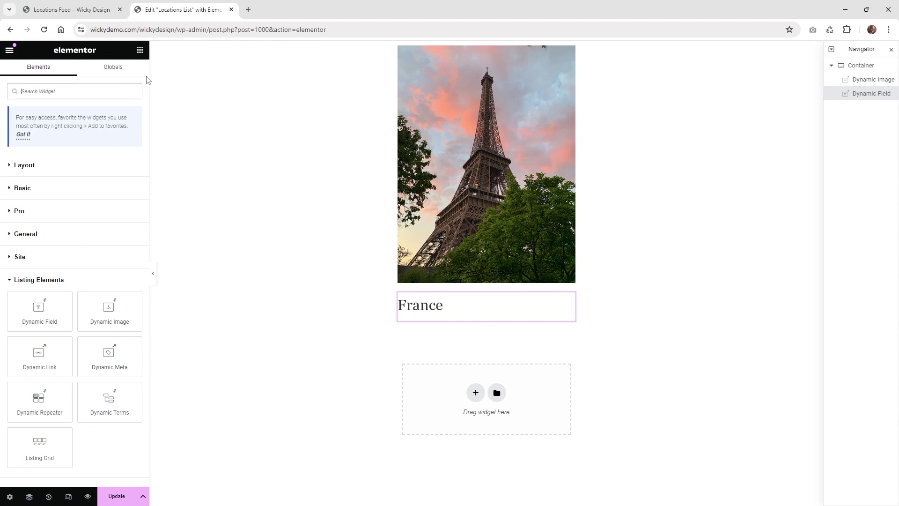
drag(110, 354, 454, 327)
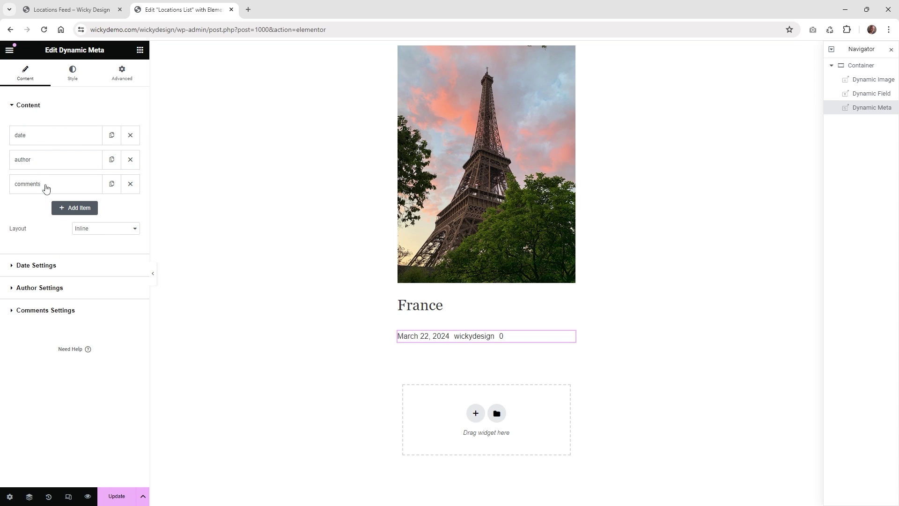
click(131, 185)
click(55, 165)
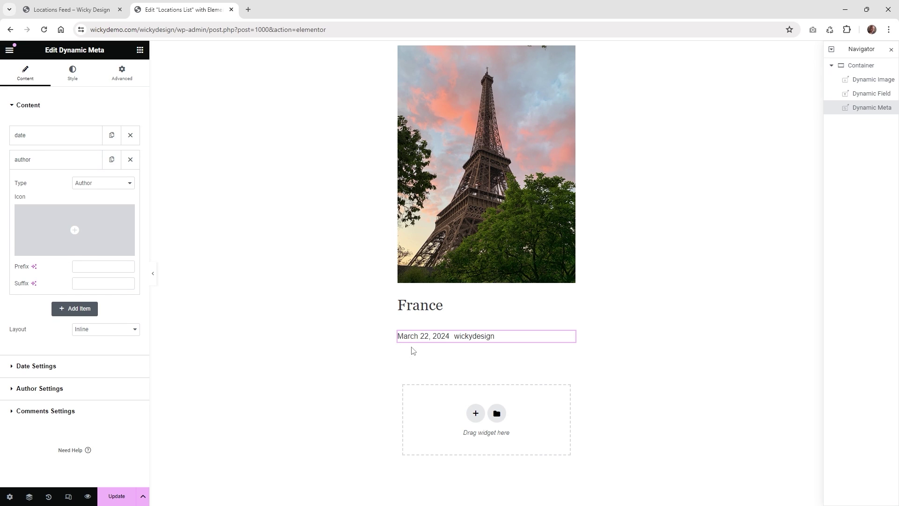
click(101, 269)
text(Author:)
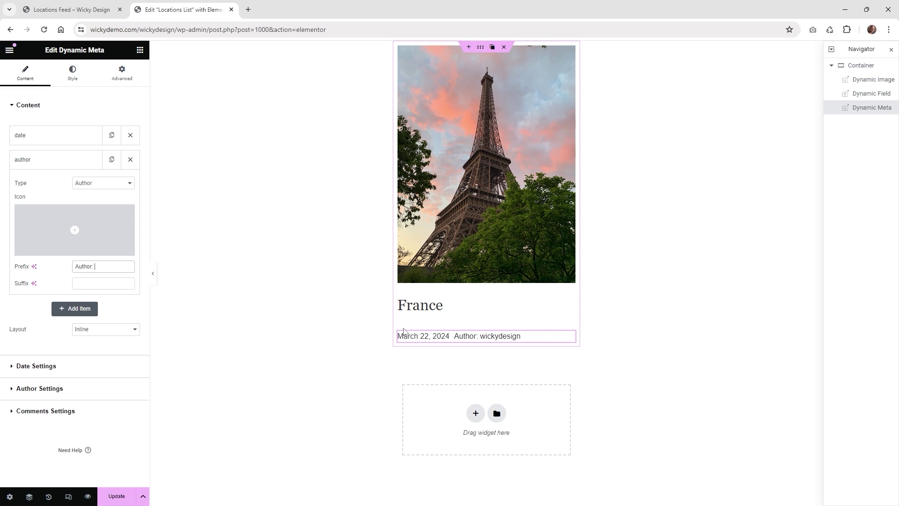
click(861, 66)
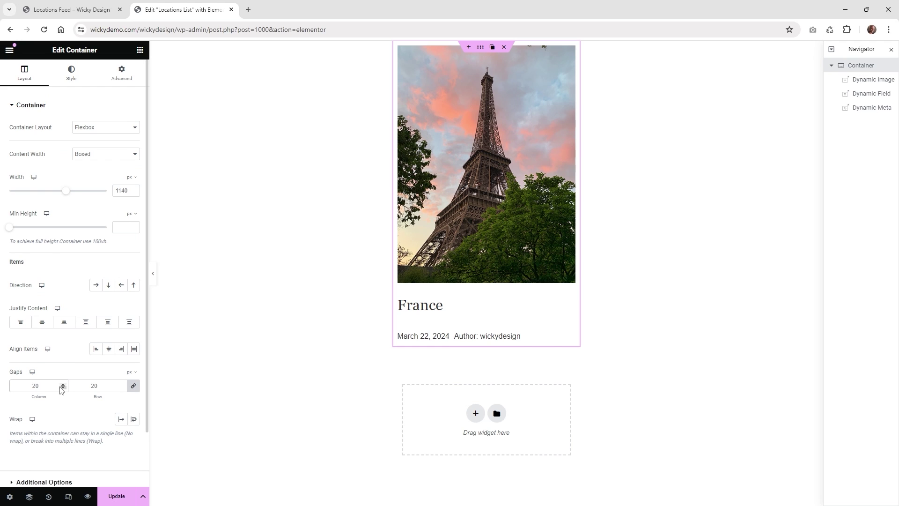
Set the card container's column and row gaps to 0.
key(BackSpace)
key(BackSpace)
text(0)
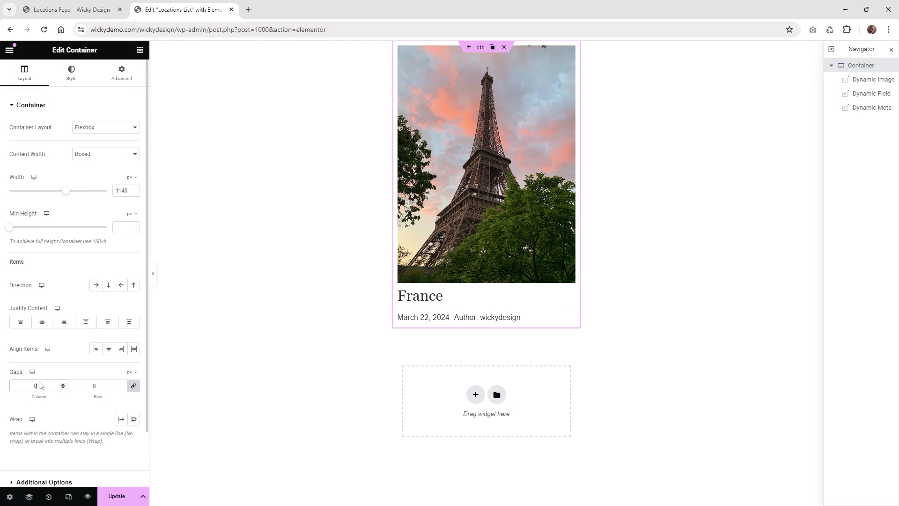
key(ctrl+shift+Tab)
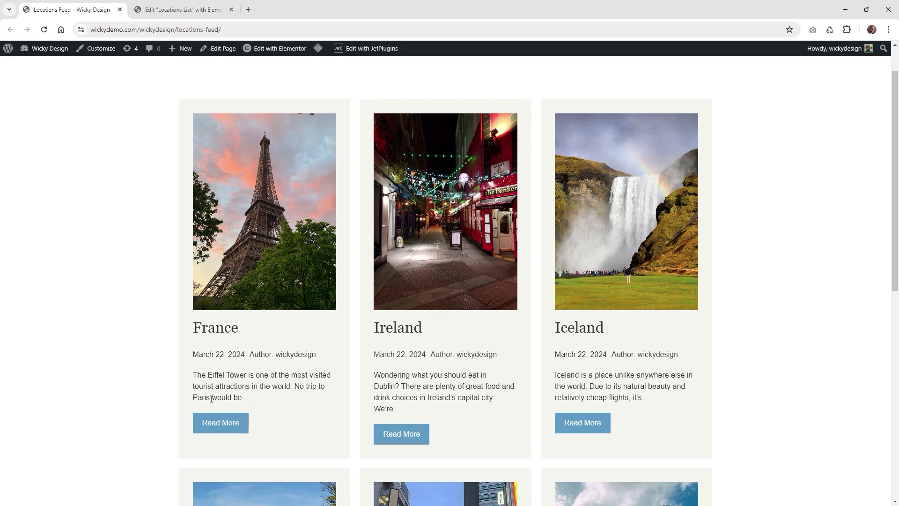
click(180, 10)
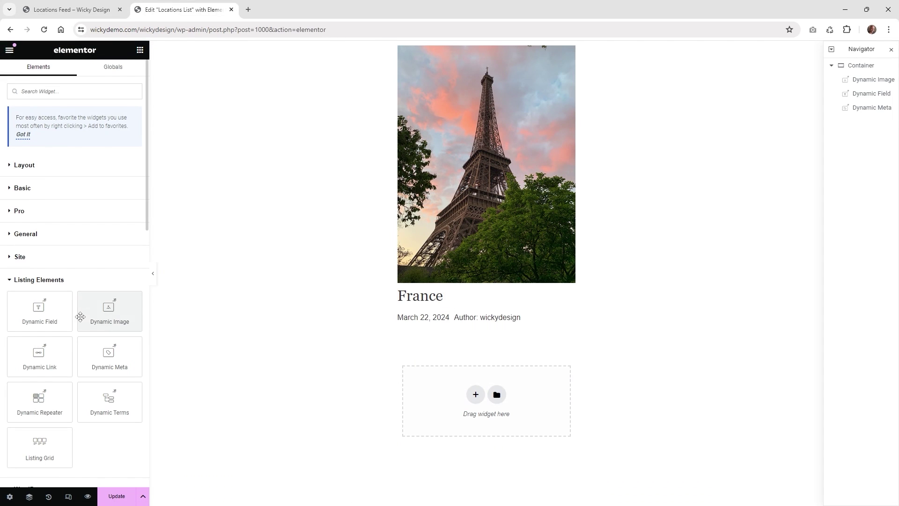
Add a Dynamic Field showing the post Excerpt, automatically generated with custom length 20.
drag(51, 313, 468, 324)
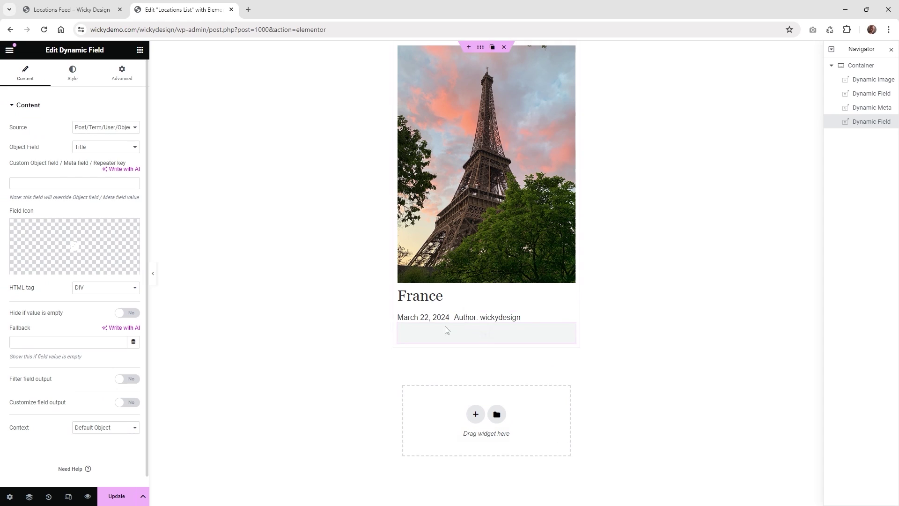
click(104, 130)
click(104, 131)
click(103, 147)
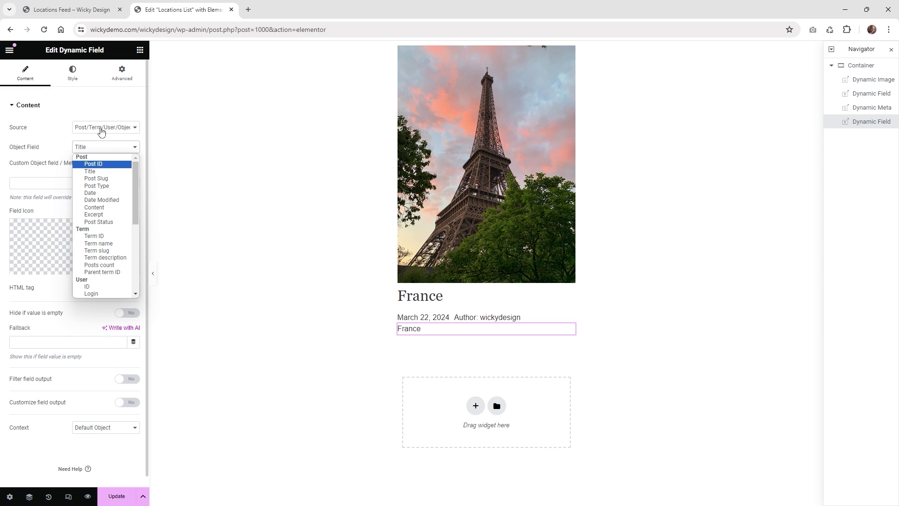
click(108, 215)
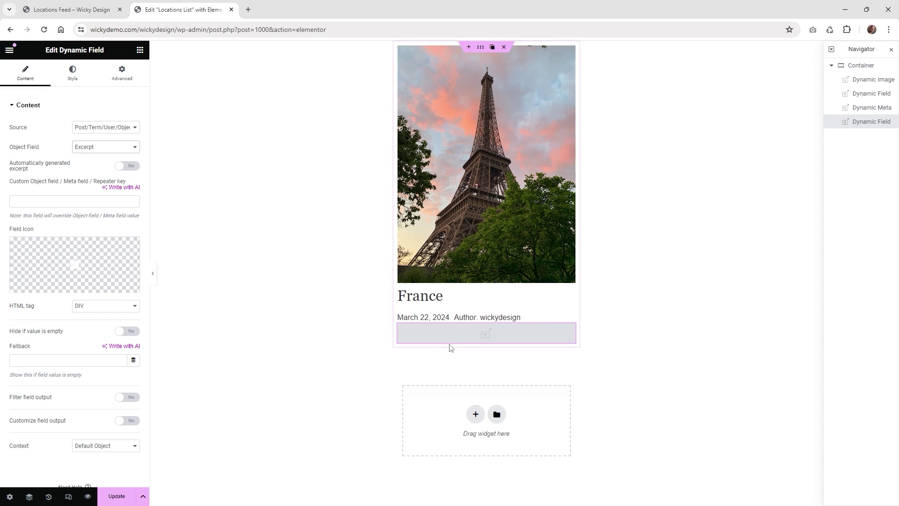
click(71, 9)
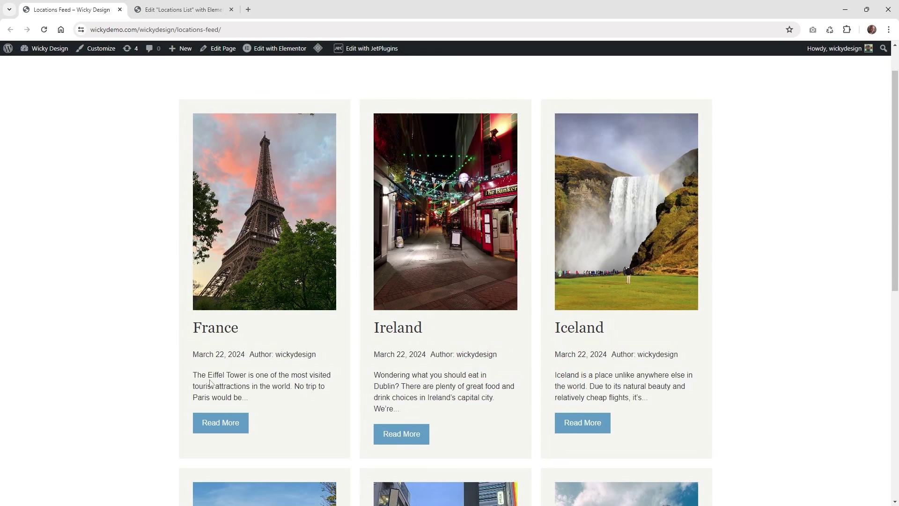
drag(255, 401, 187, 373)
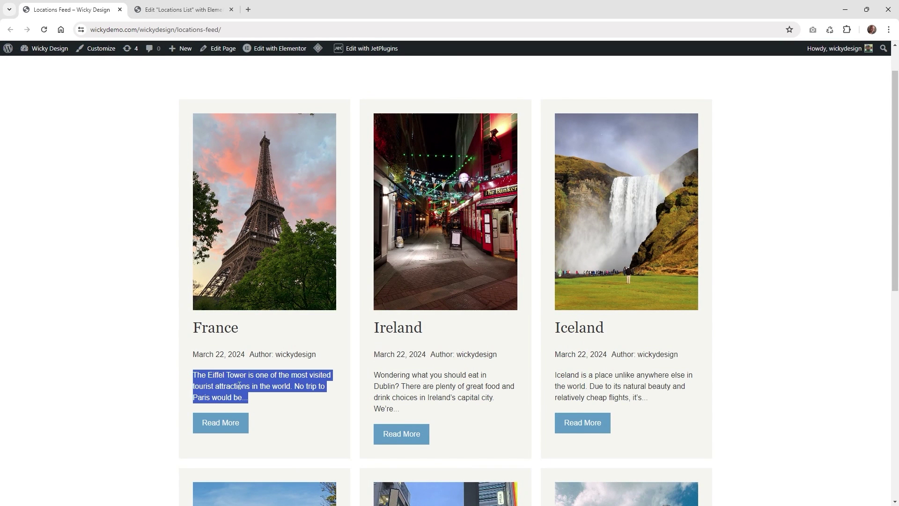
click(178, 10)
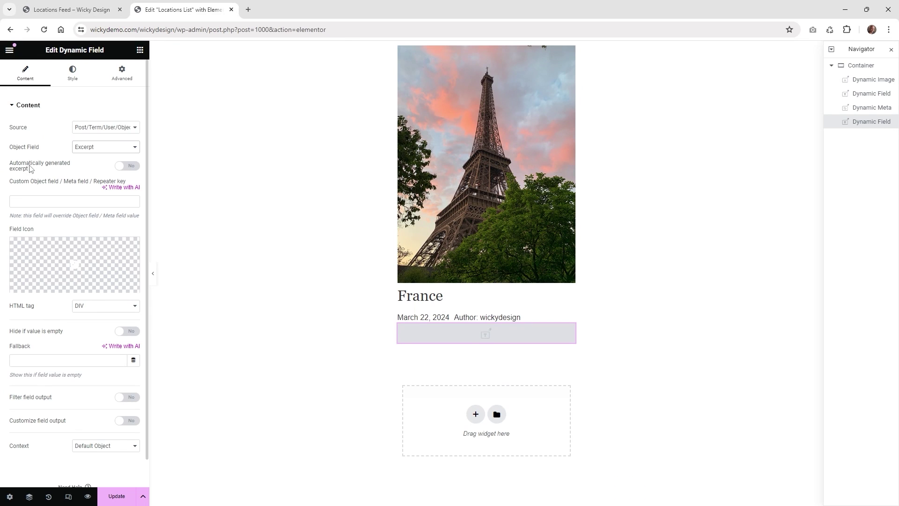
click(126, 168)
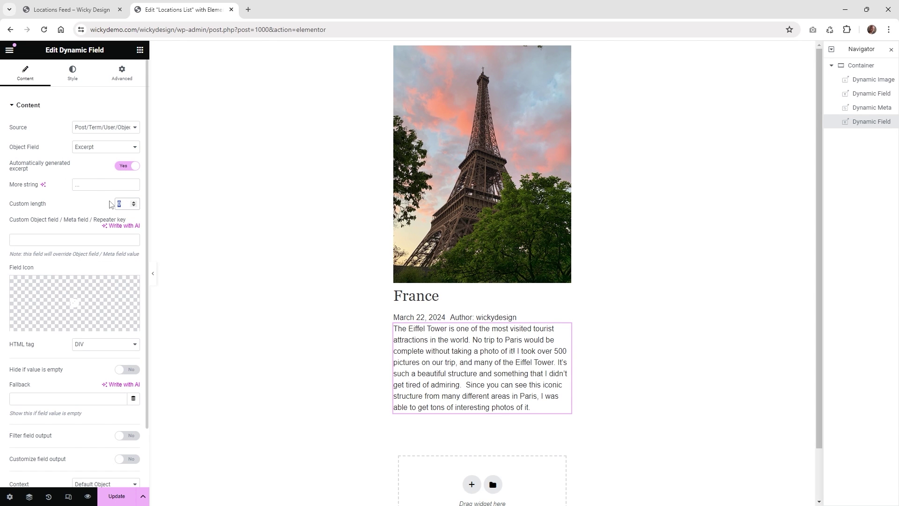
text(20)
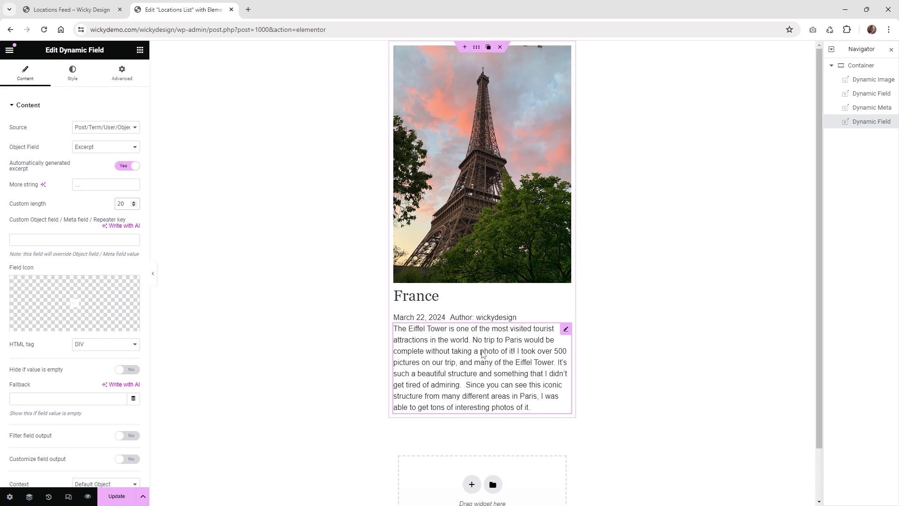
click(430, 307)
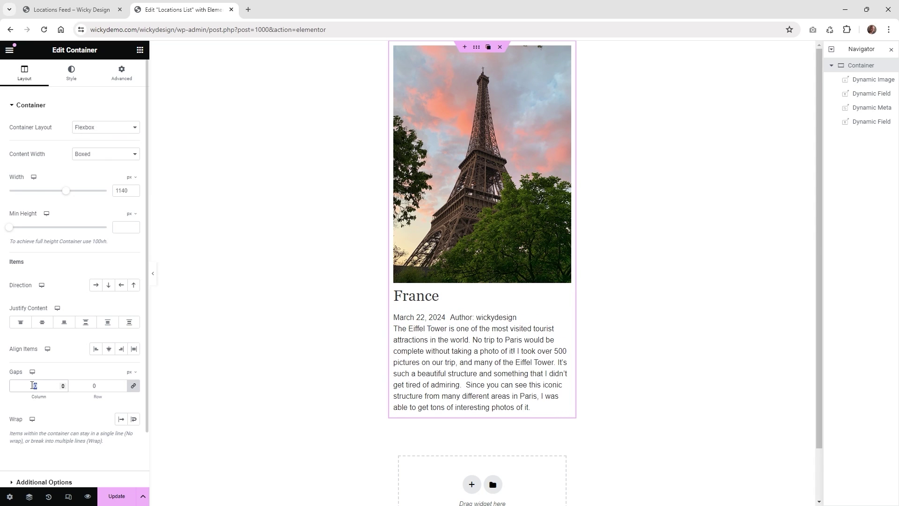
Set the card container's column and row gaps to 8.
text(8)
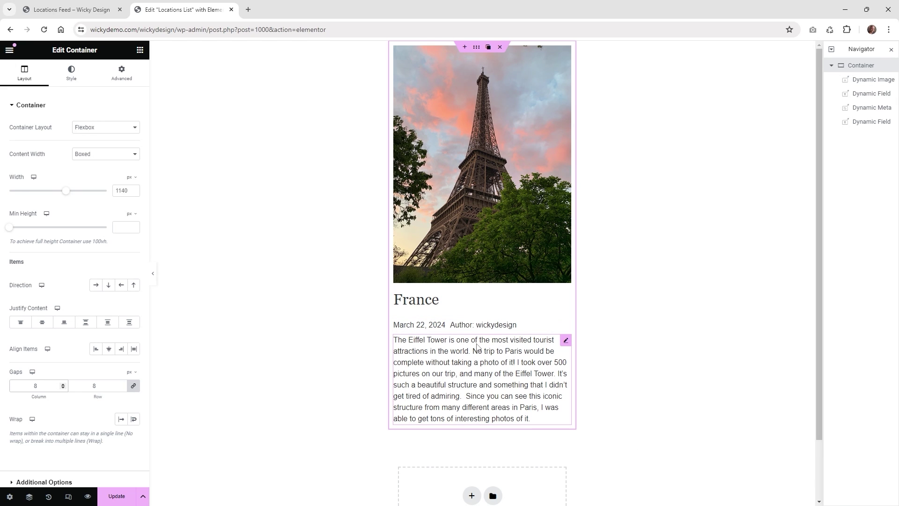
click(566, 343)
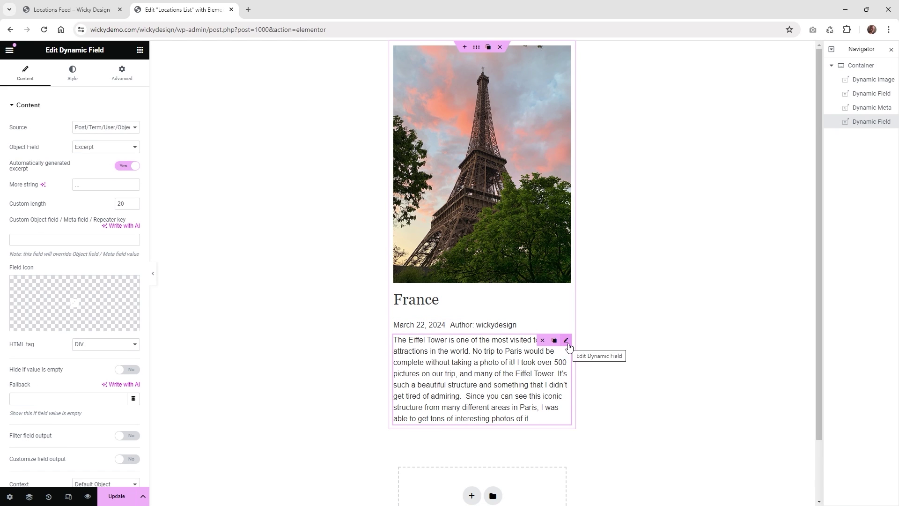
click(122, 73)
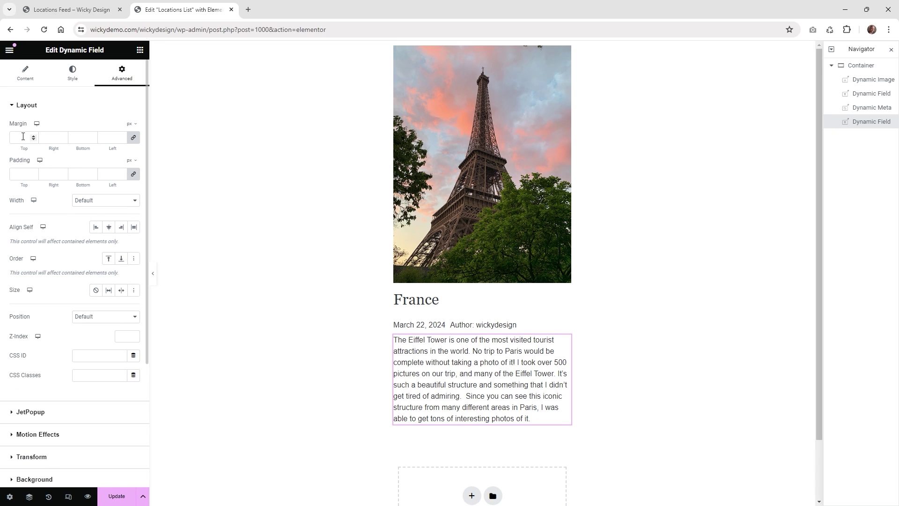
click(323, 344)
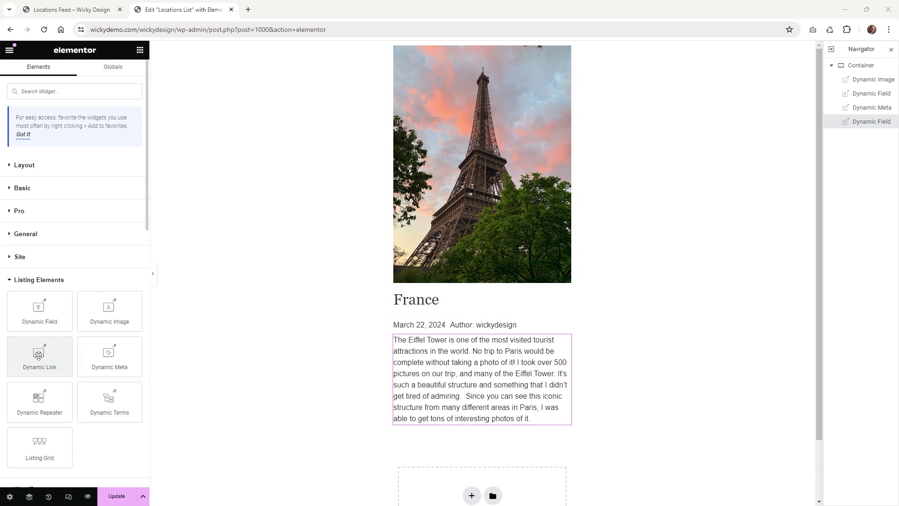
Add a Read More Dynamic Link below the excerpt, sourced from the post Permalink.
drag(51, 367, 452, 420)
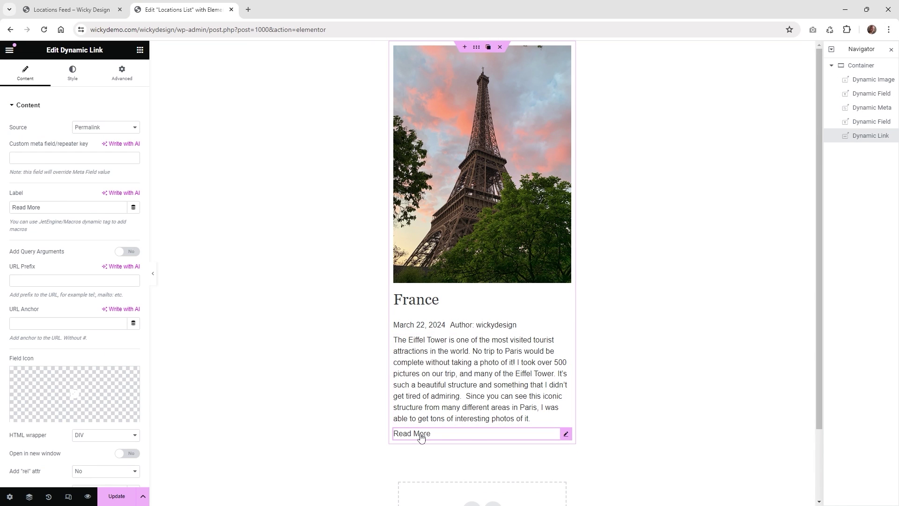
click(102, 131)
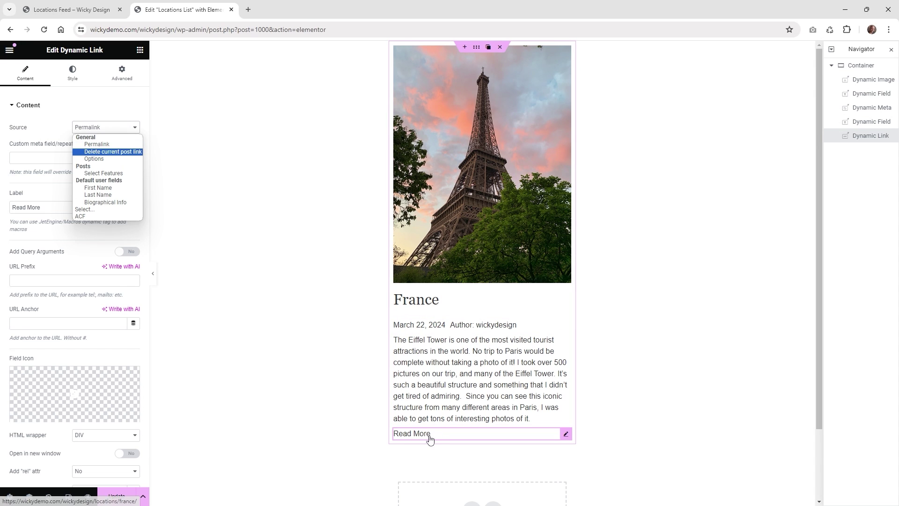
click(40, 107)
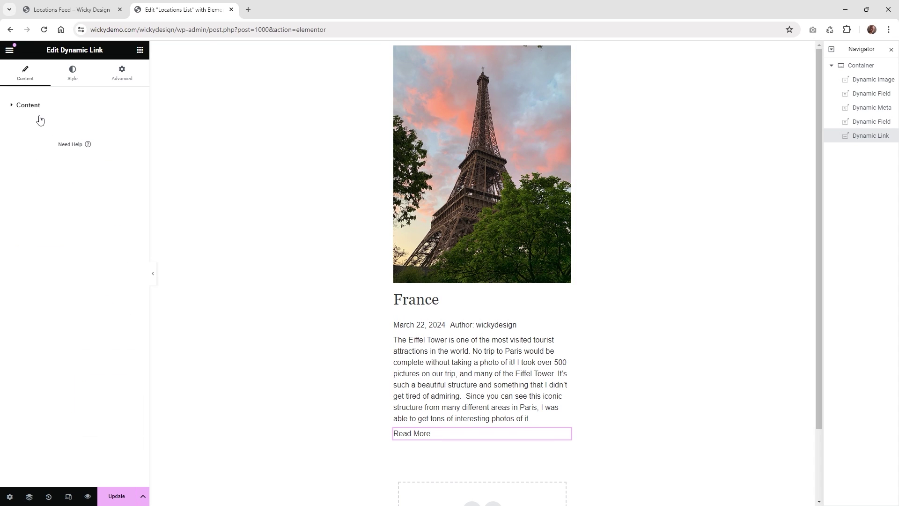
click(47, 106)
click(69, 81)
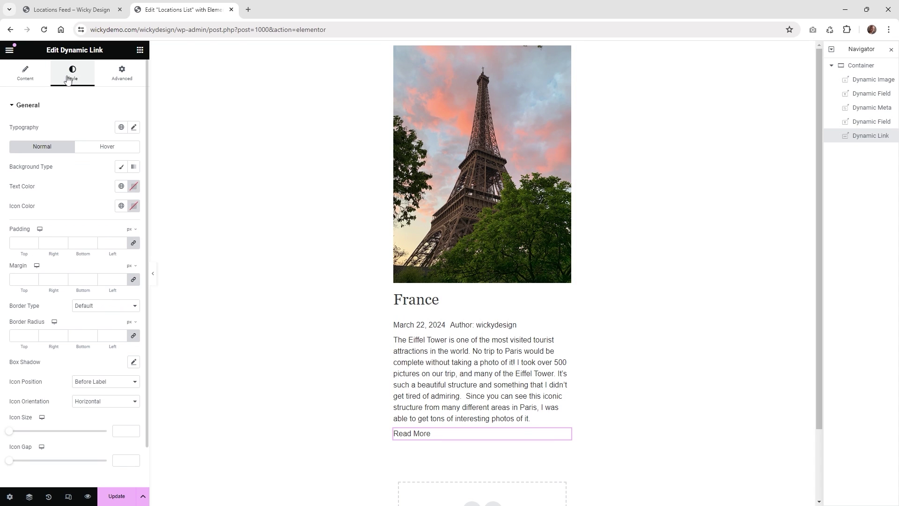
Style the Read More link with a Primary background, #FFFFFF text and 10 px padding.
click(120, 169)
click(121, 187)
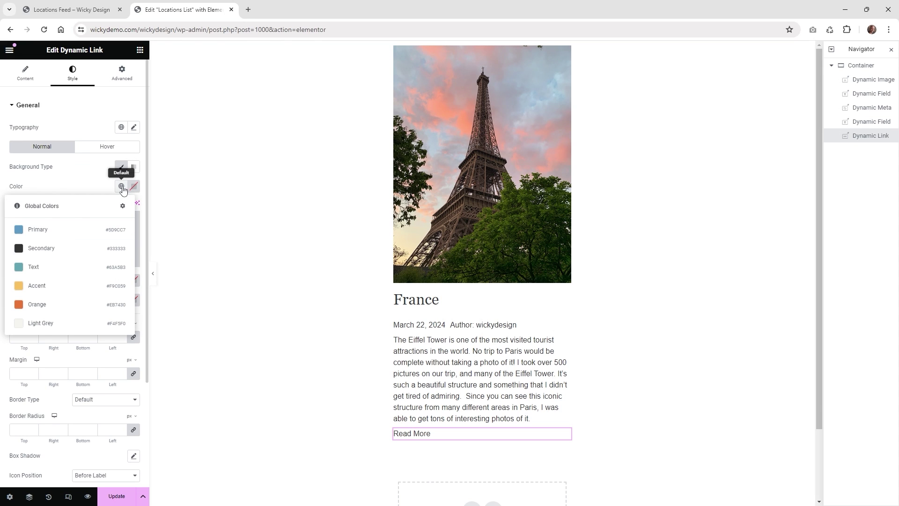
click(86, 235)
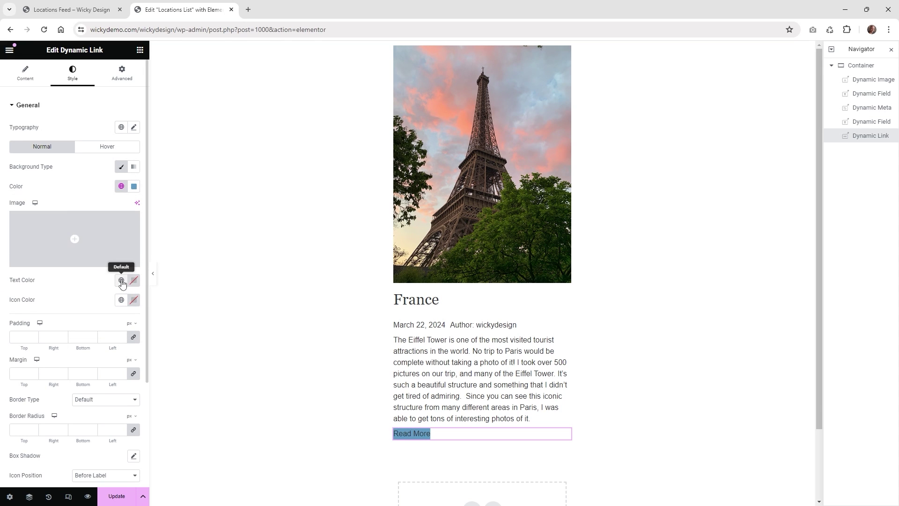
click(121, 281)
click(134, 280)
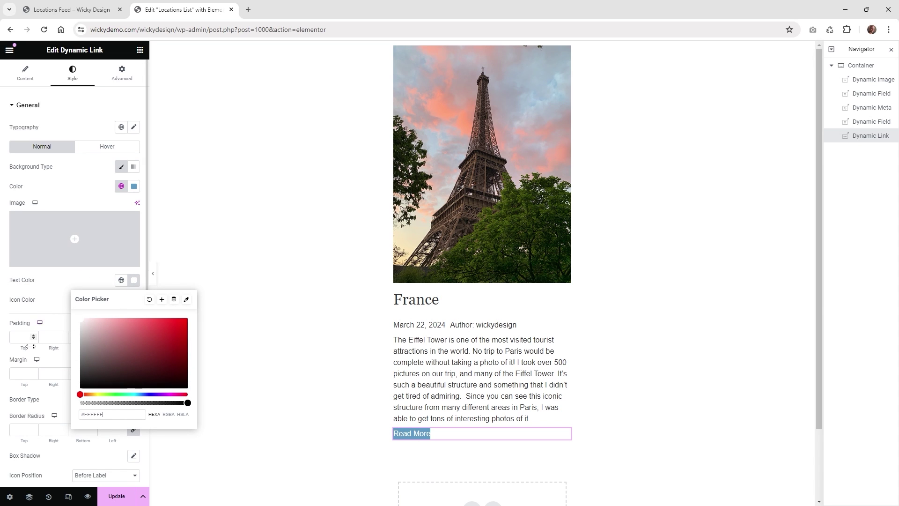
click(24, 341)
text(20)
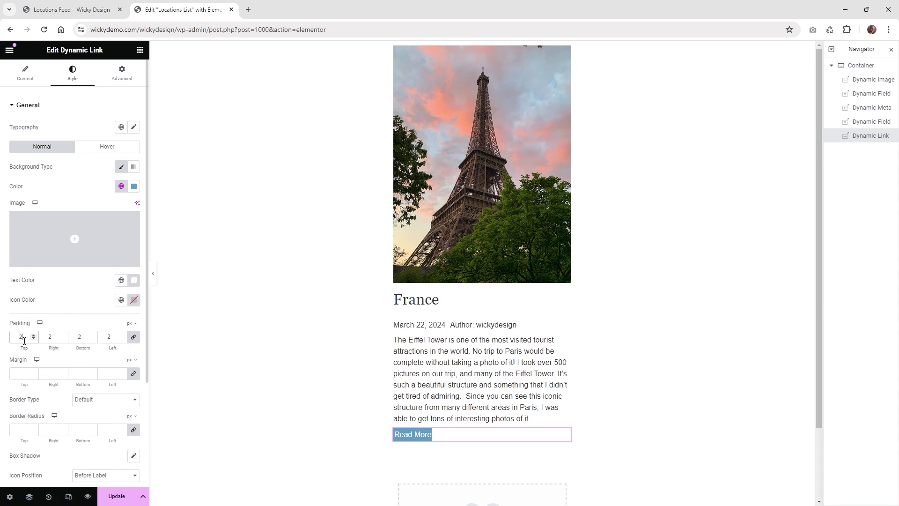
key(BackSpace)
key(BackSpace)
text(10)
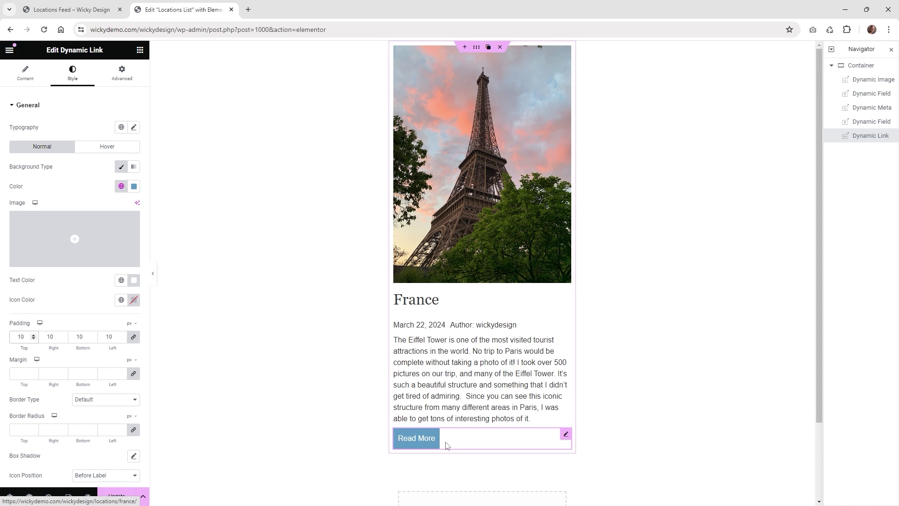
click(19, 75)
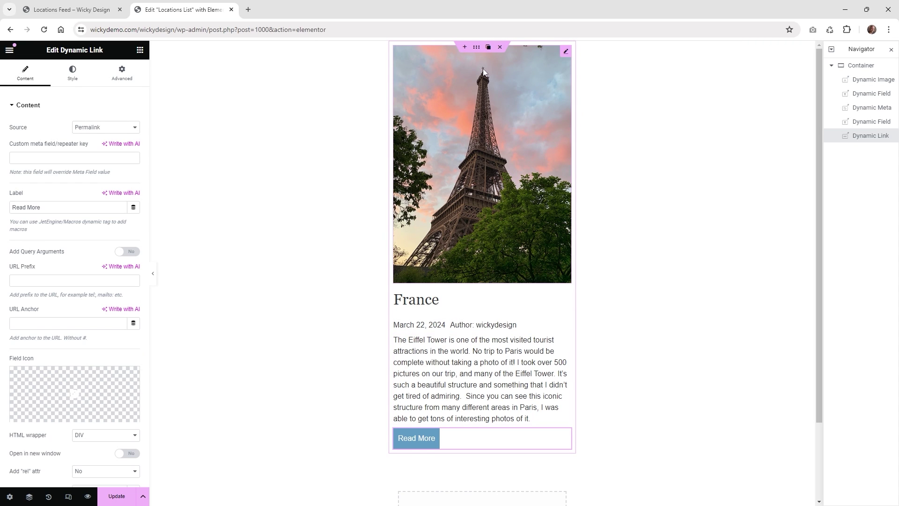
Give the card container a classic Light Grey global background, then view the live Locations Feed page.
click(857, 67)
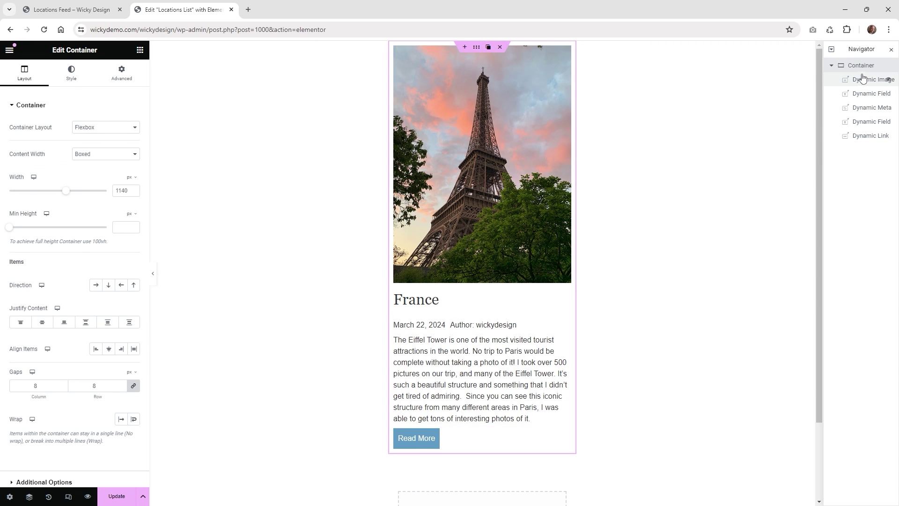
click(71, 73)
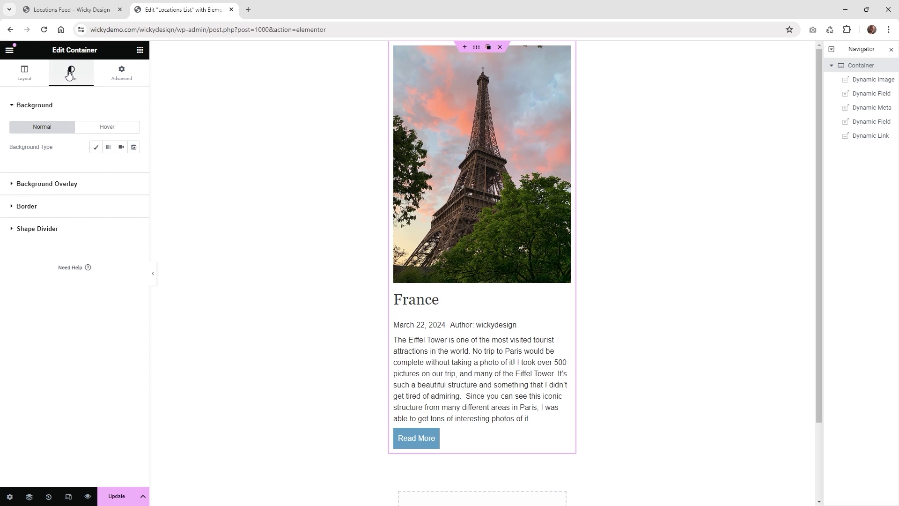
click(96, 147)
click(121, 166)
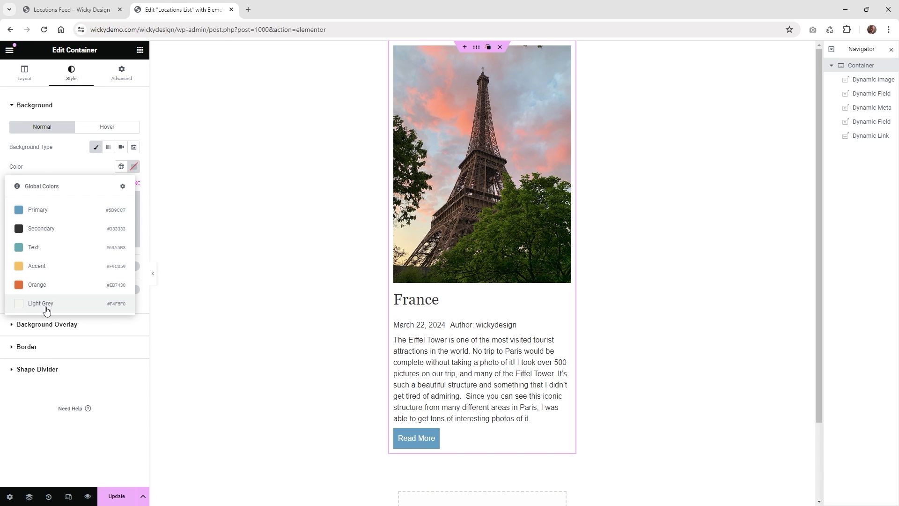
click(47, 304)
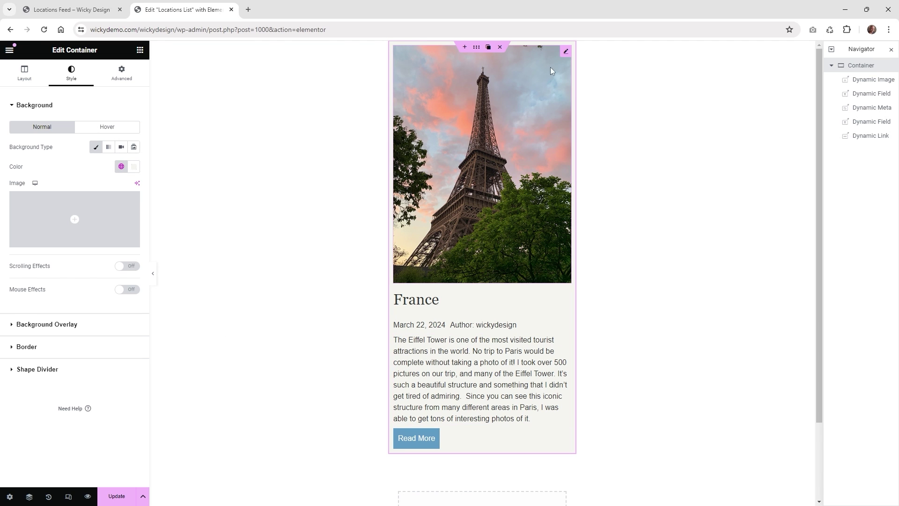
click(70, 9)
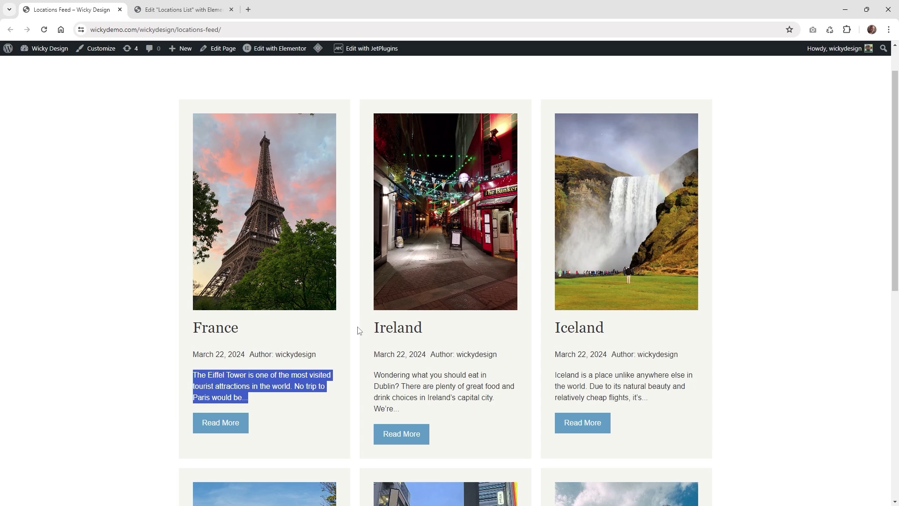
Return to the Locations List listing editor tab and close it with Ctrl+W.
click(214, 8)
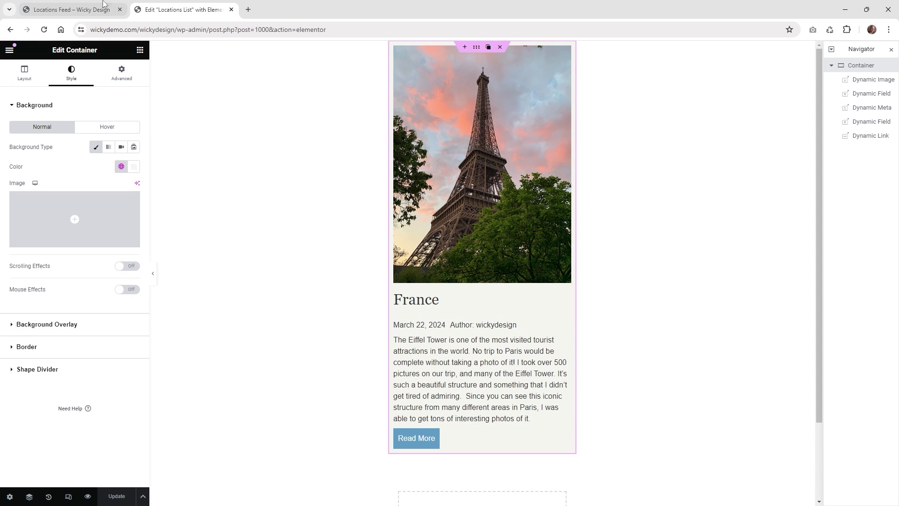
key(ctrl+w)
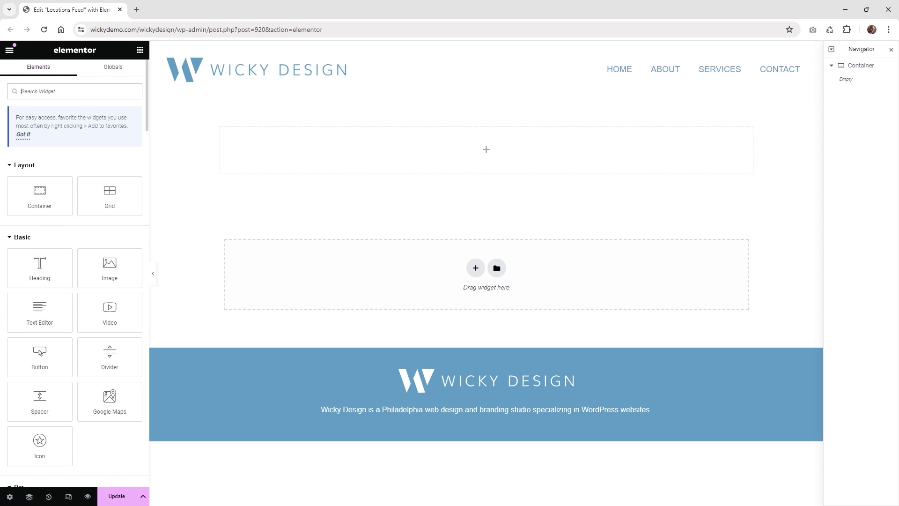
Add a Listing Grid widget to the empty section, set to the 'Locations List' listing.
text(listing)
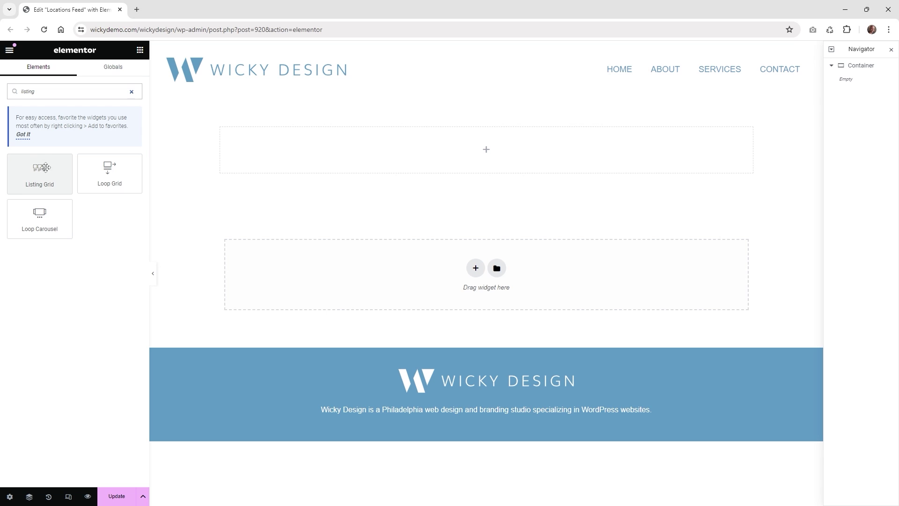
drag(45, 171, 412, 157)
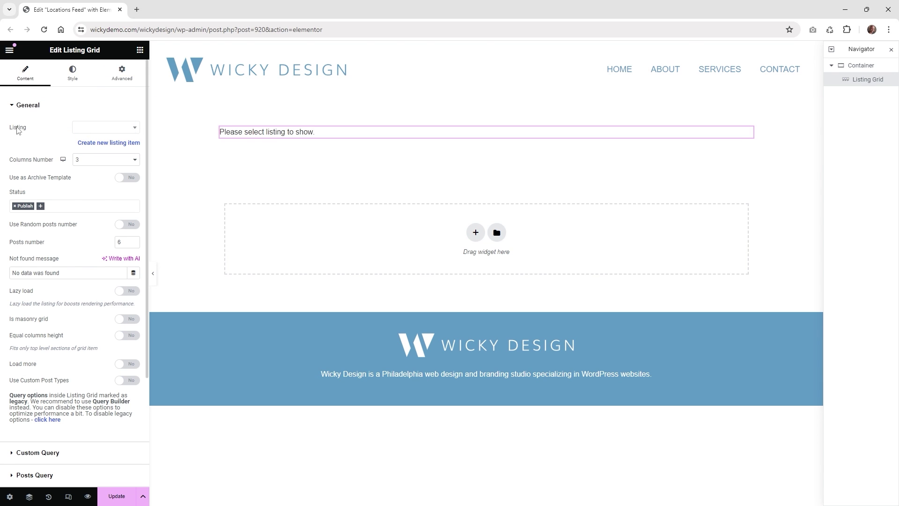
click(89, 127)
text(loca)
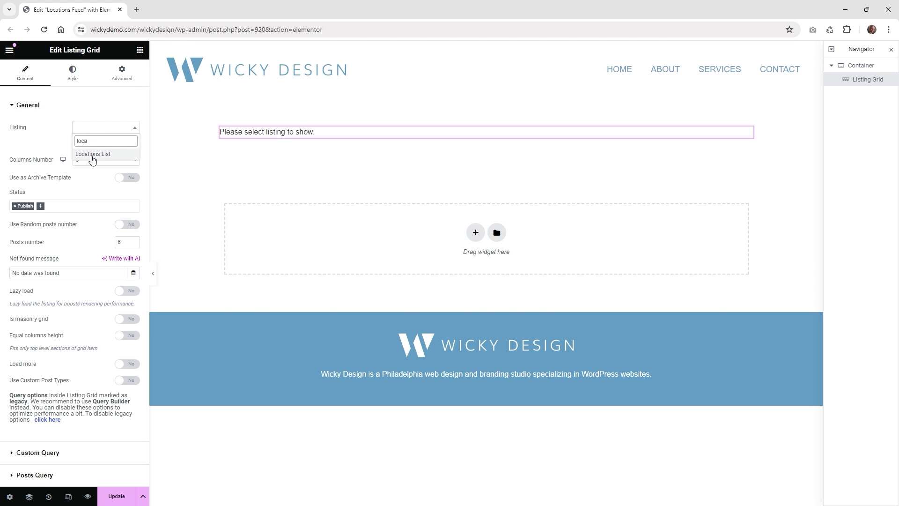
click(92, 157)
scroll(411, 304, down, 2)
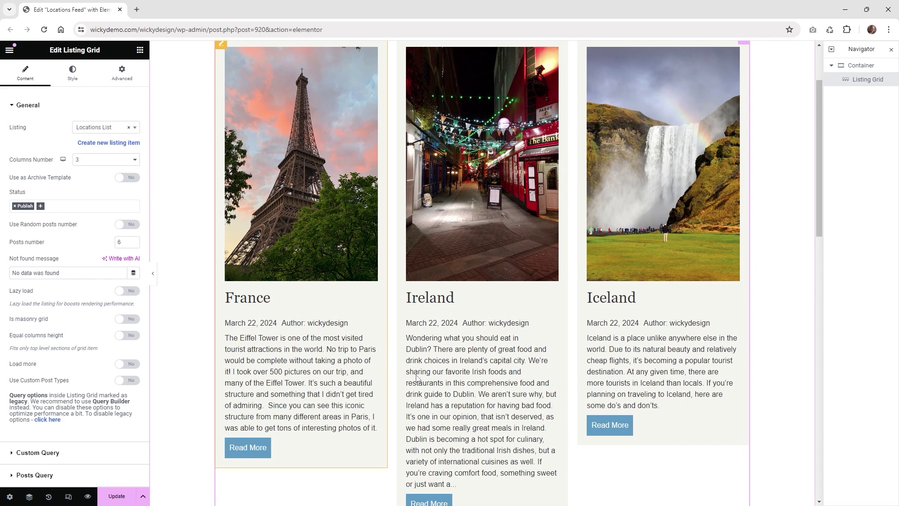
scroll(361, 264, down, 2)
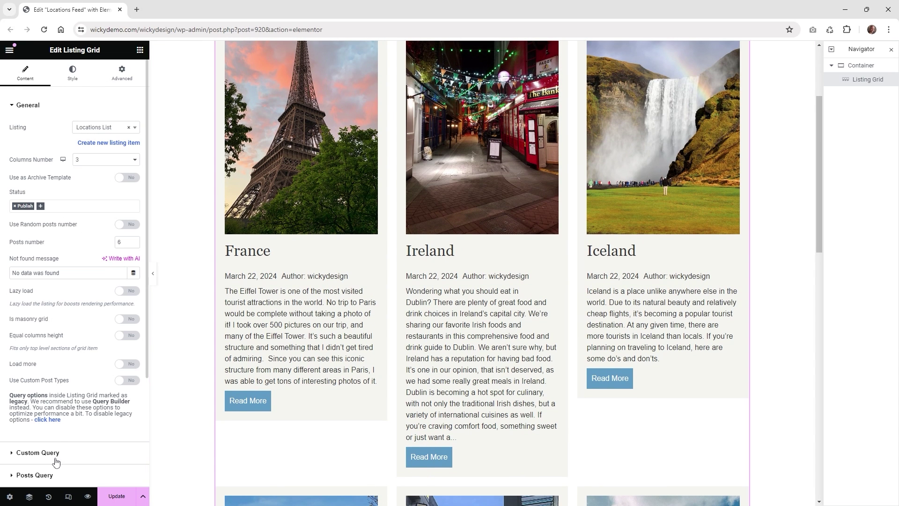
Add a Posts Query item of type Order & Offset with Order set to ASC.
click(49, 453)
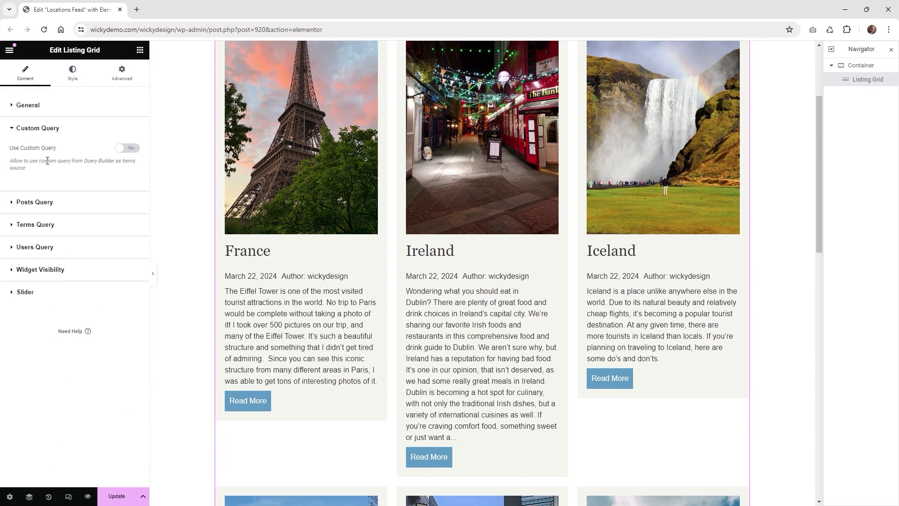
click(29, 204)
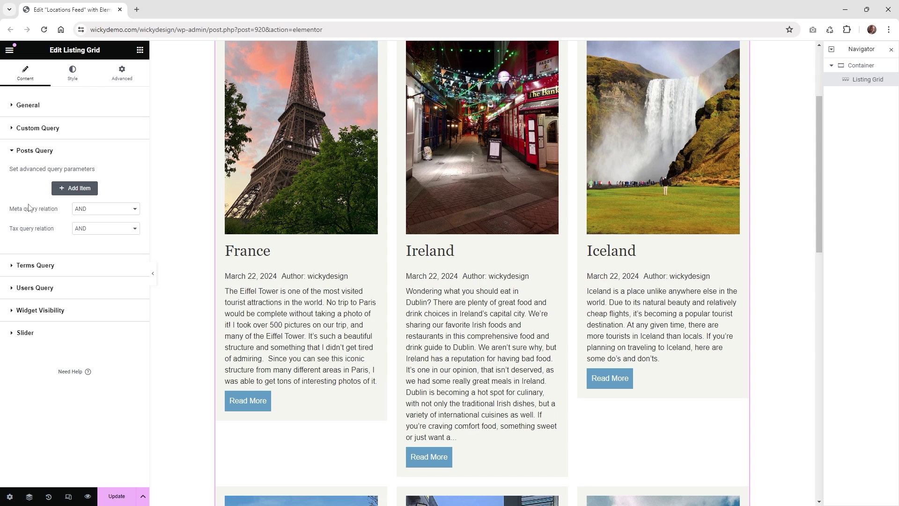
click(80, 188)
click(111, 216)
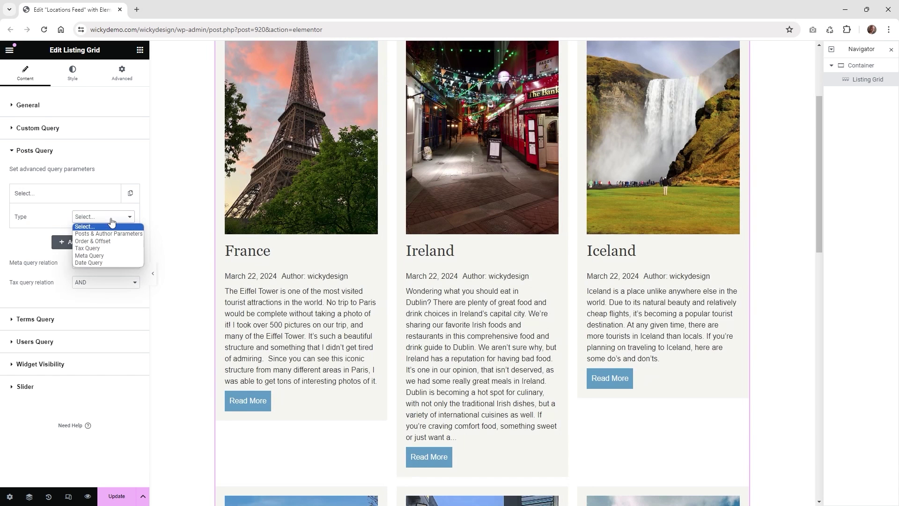
click(116, 241)
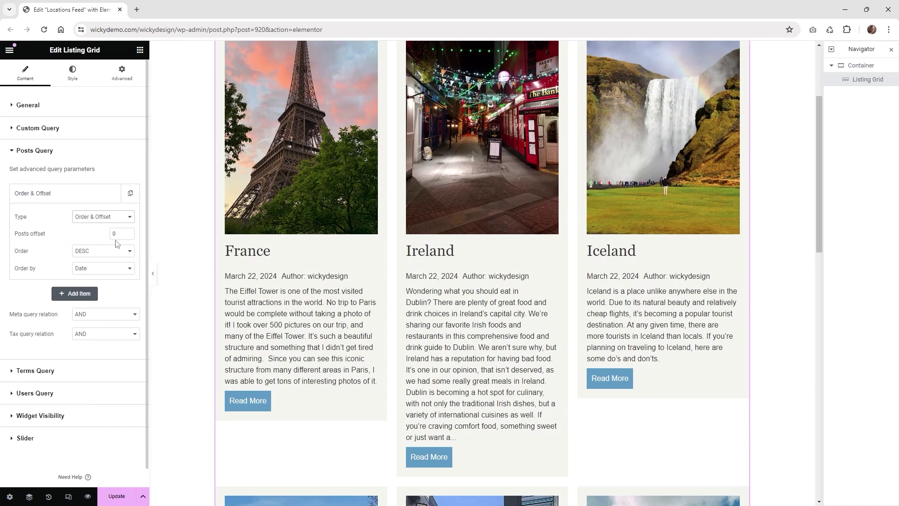
click(107, 251)
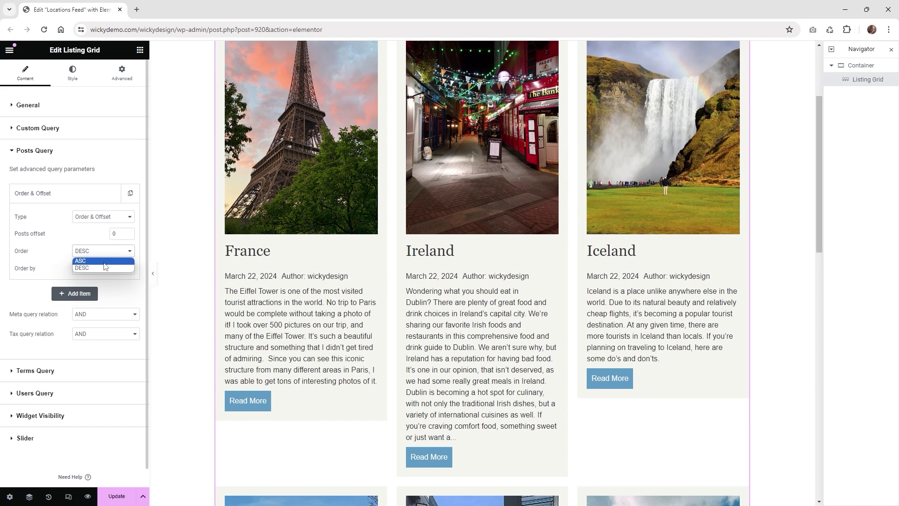
click(104, 261)
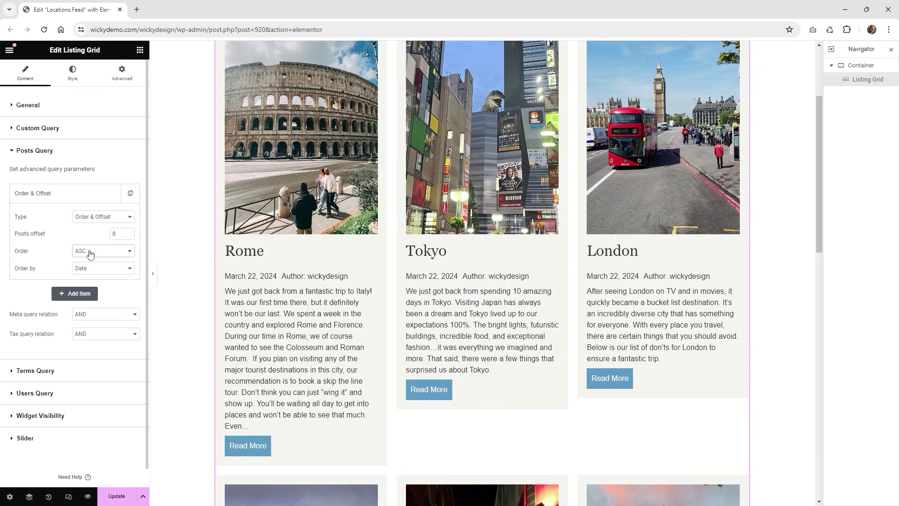
Reset the query item's type to Select… to restore the default France, Ireland, Iceland order.
click(102, 196)
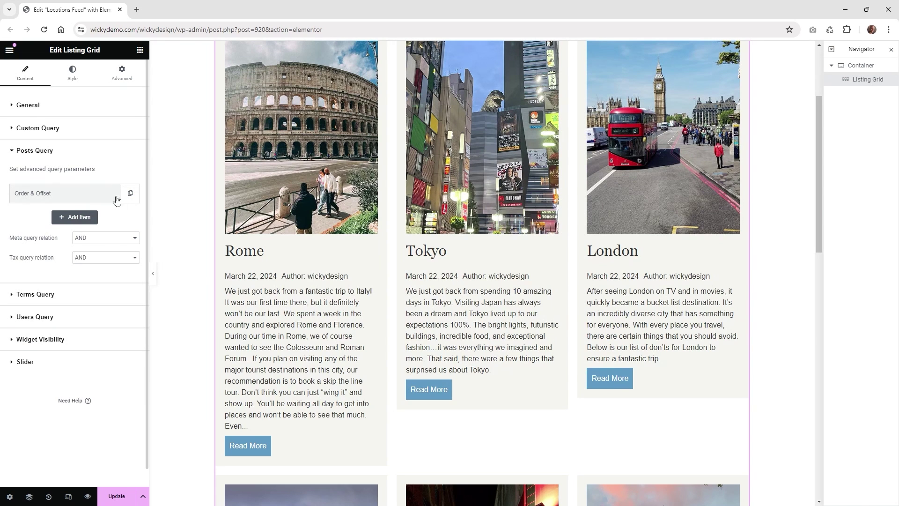
click(109, 196)
click(103, 216)
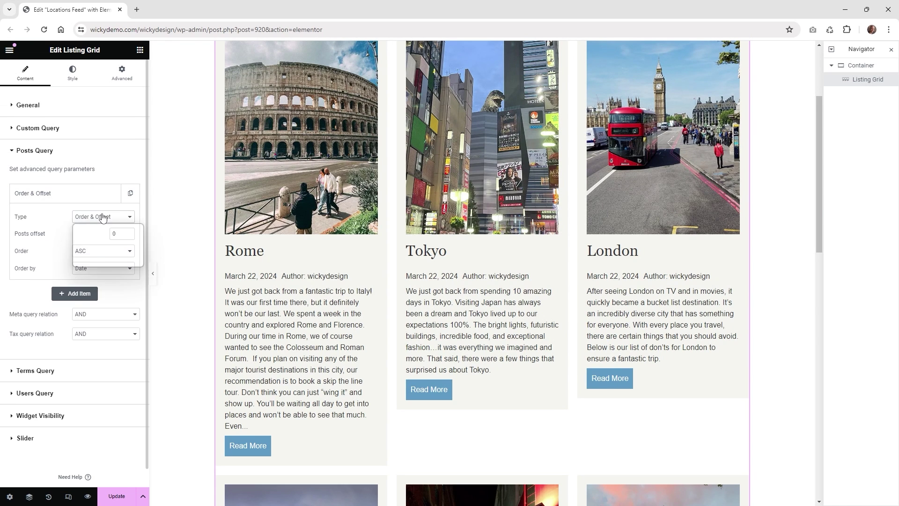
click(105, 228)
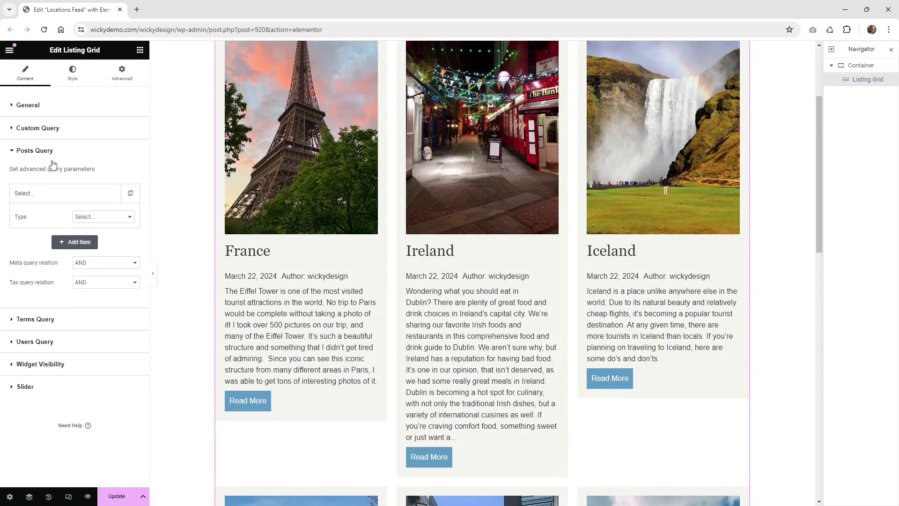
click(49, 137)
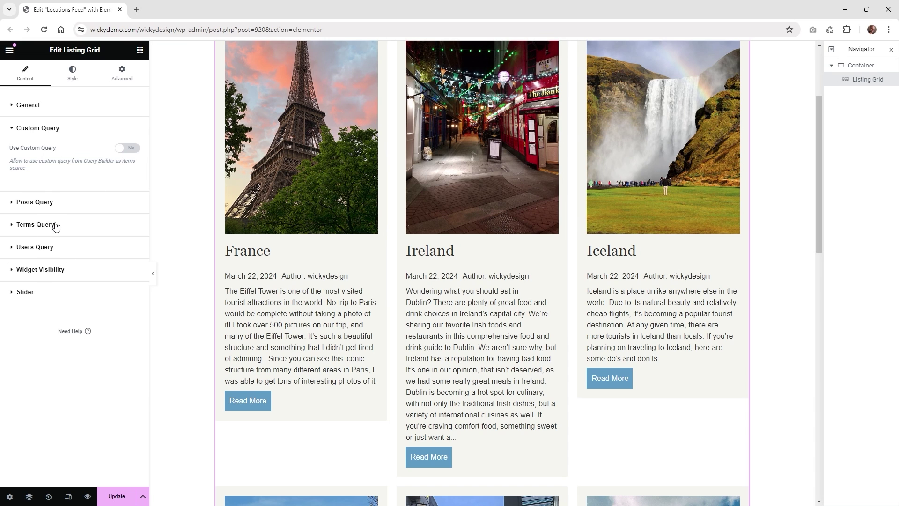
Switch the Listing Grid's Equal columns height to Yes and update the page.
click(38, 108)
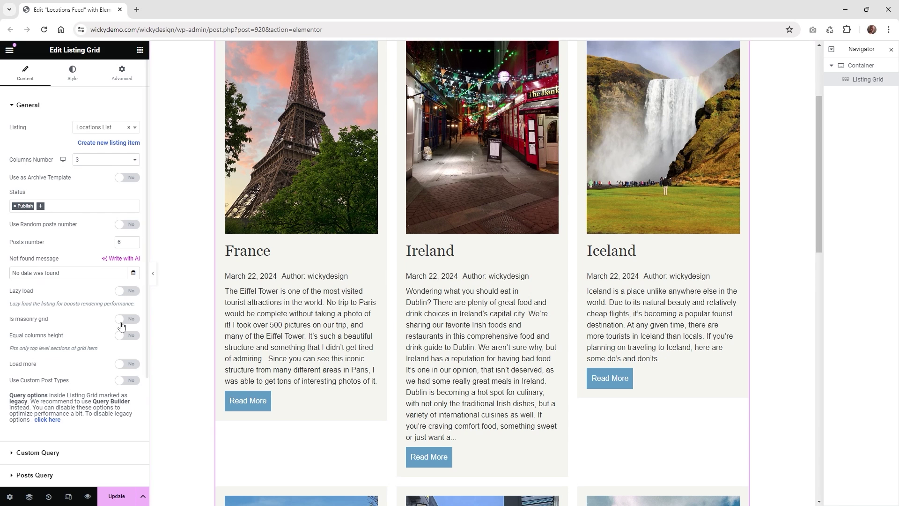
click(132, 337)
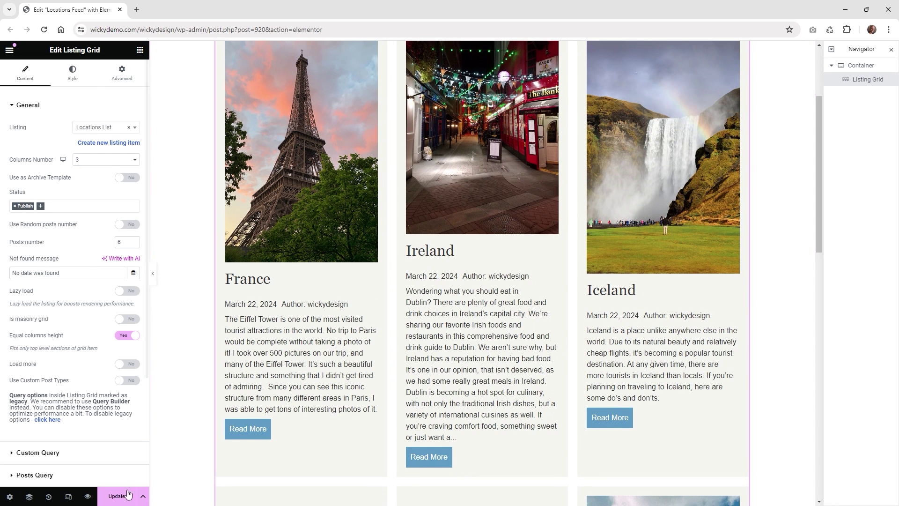
click(116, 497)
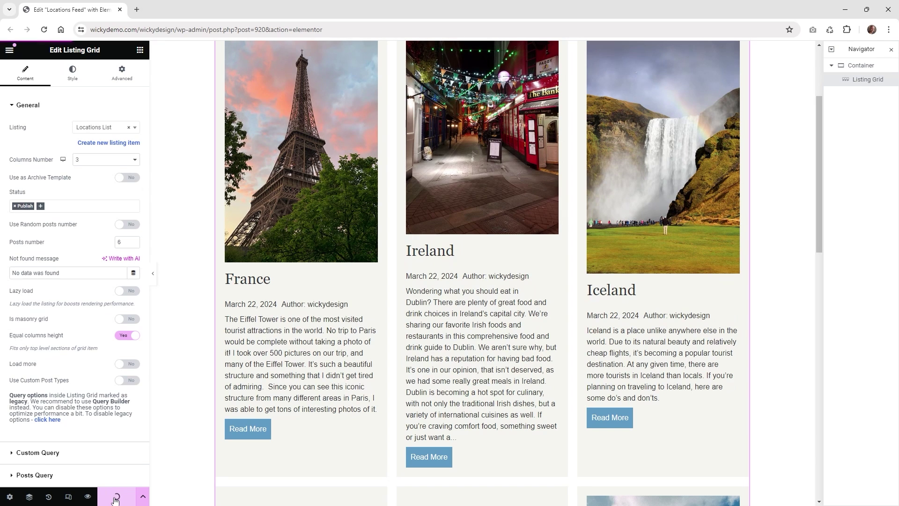
Preview the live Locations Feed page and check the equal-height cards and the France excerpt.
click(88, 497)
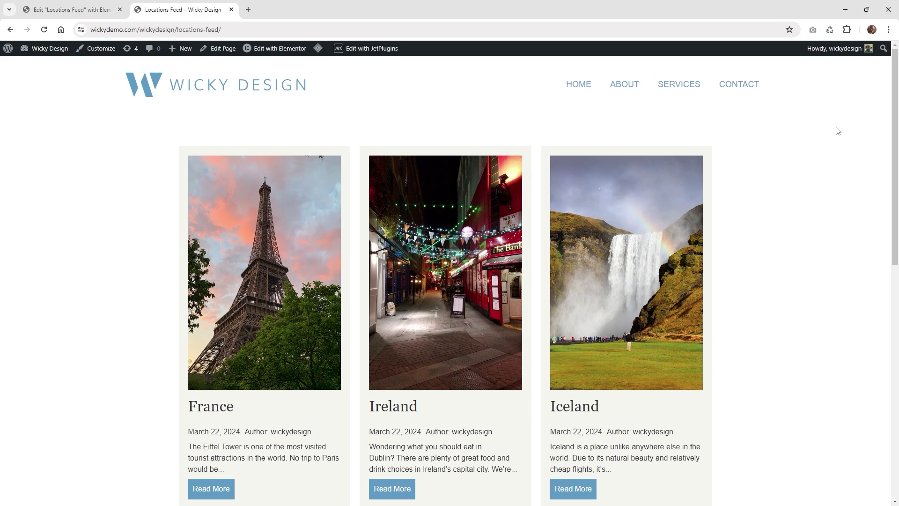
scroll(896, 108, down, 3)
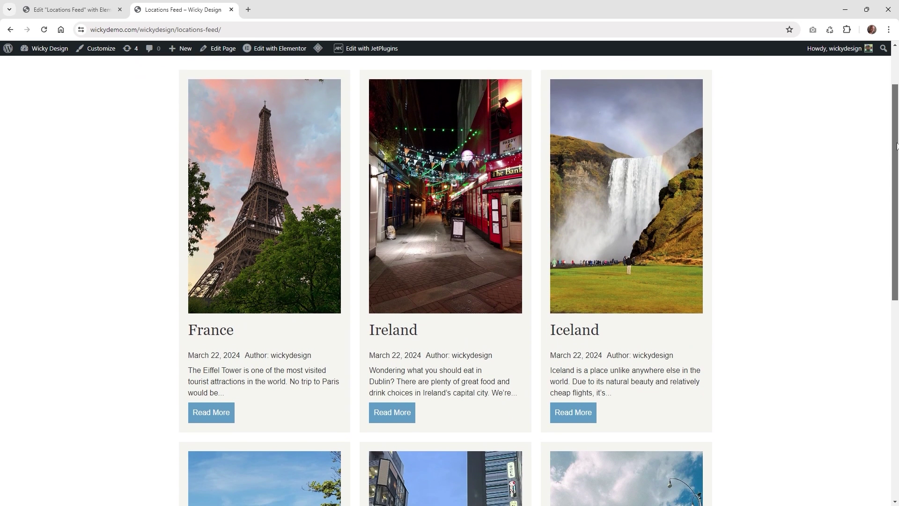
scroll(880, 304, down, 6)
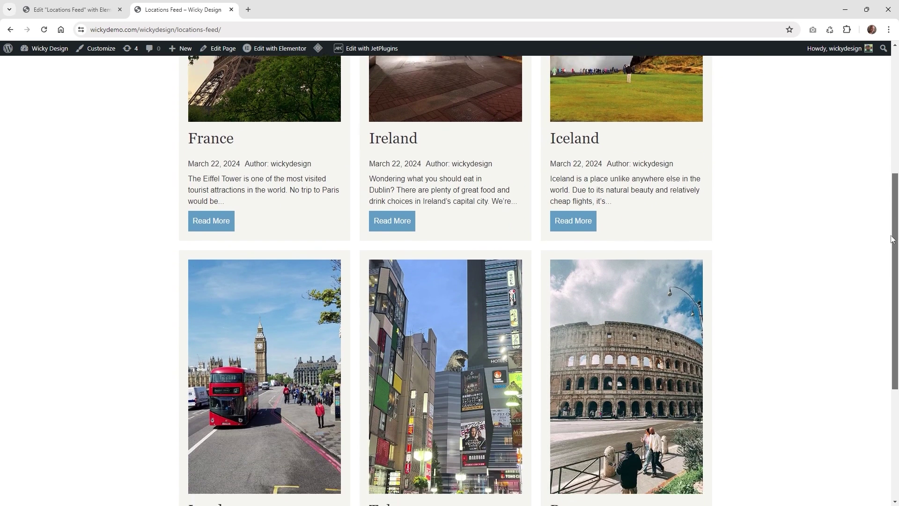
scroll(882, 323, down, 1)
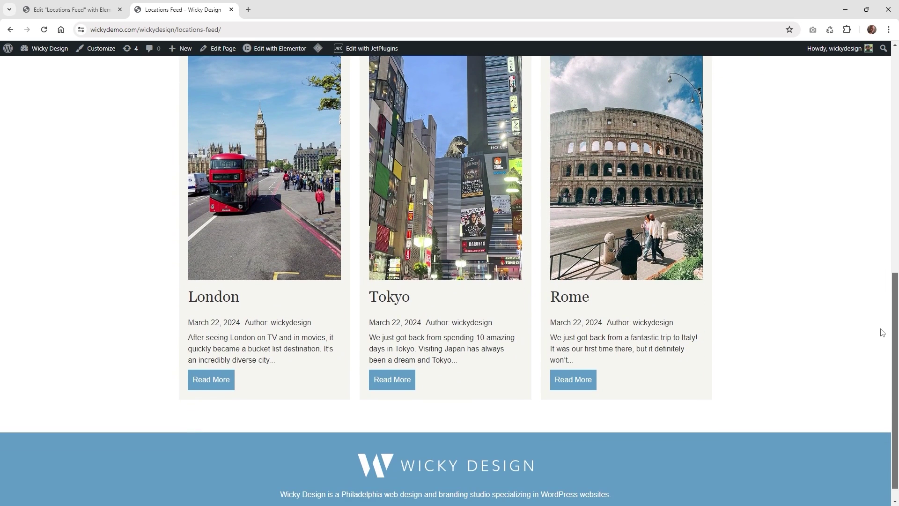
scroll(882, 332, up, 7)
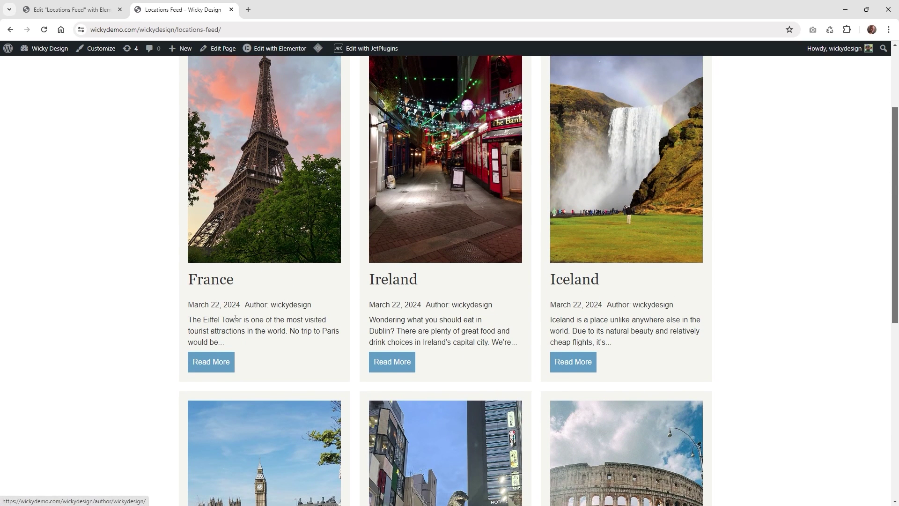
drag(189, 322, 218, 342)
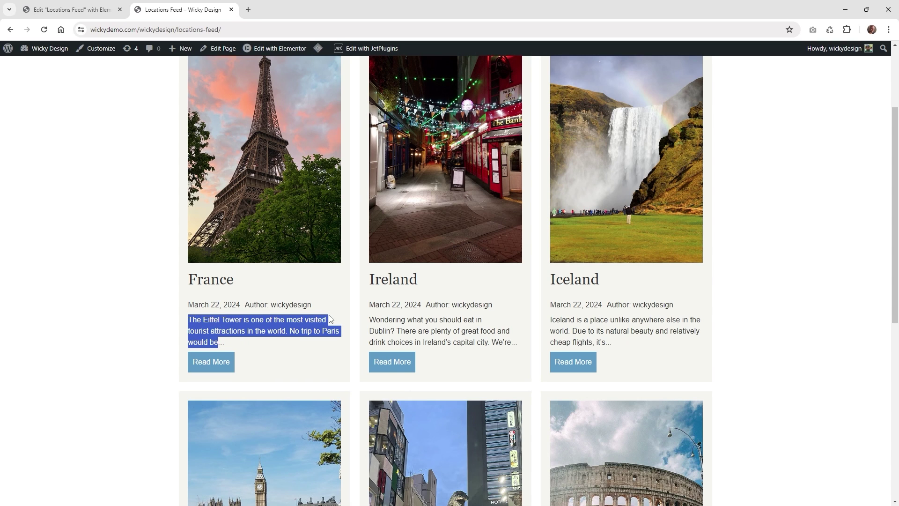
scroll(470, 330, down, 1)
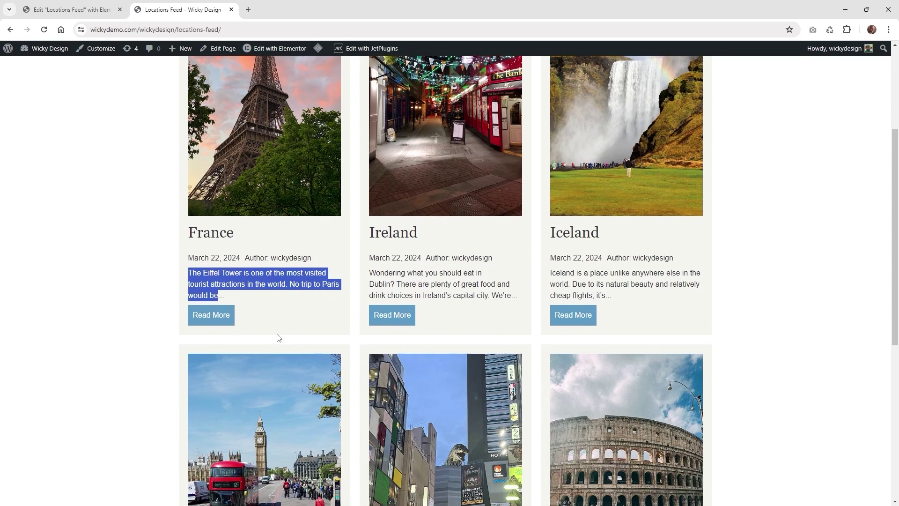
Open the France and Ireland posts via Read More, returning to the feed each time.
click(218, 320)
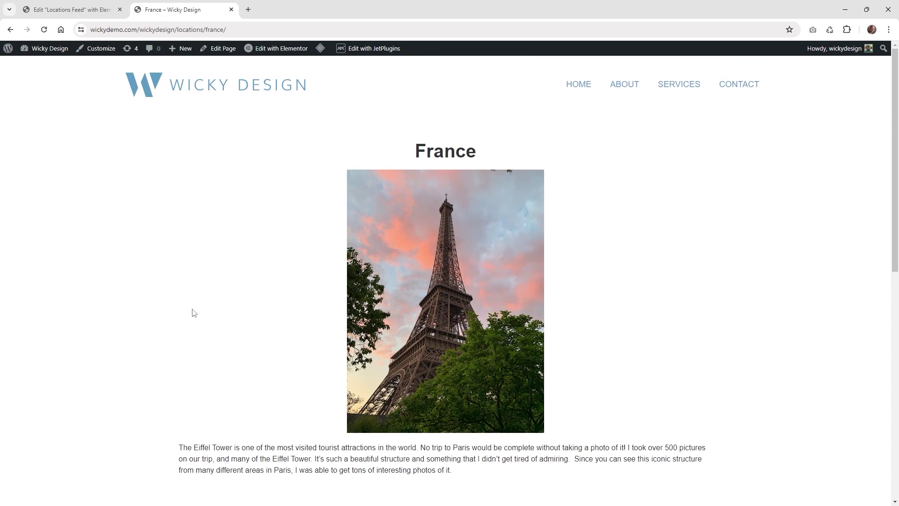
key(alt+Left)
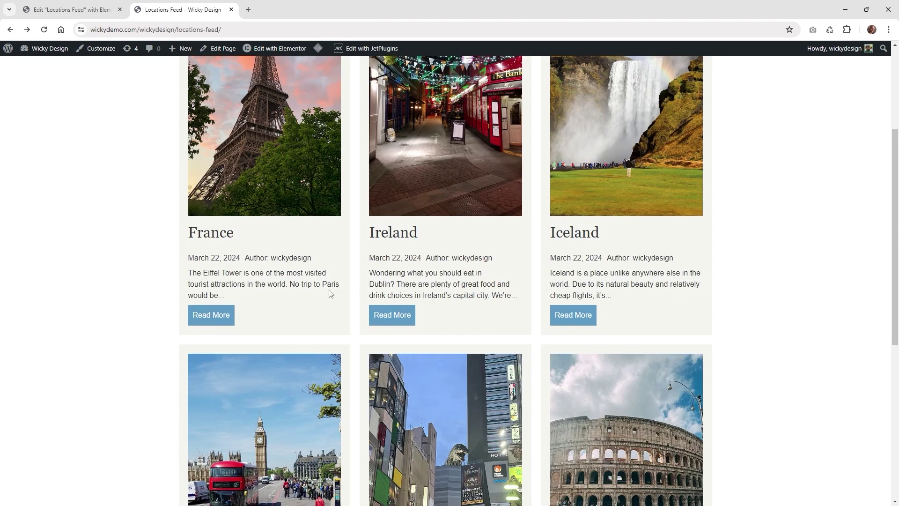
click(405, 317)
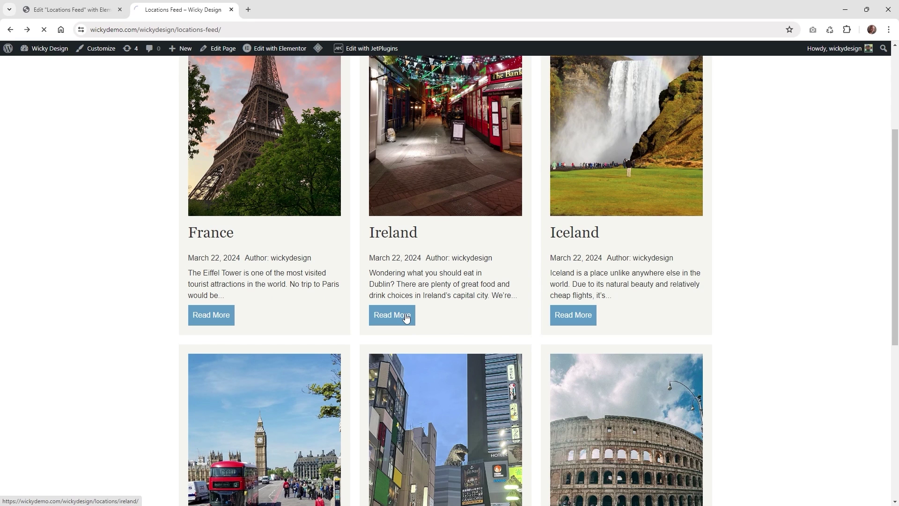
scroll(253, 297, down, 4)
scroll(242, 297, up, 4)
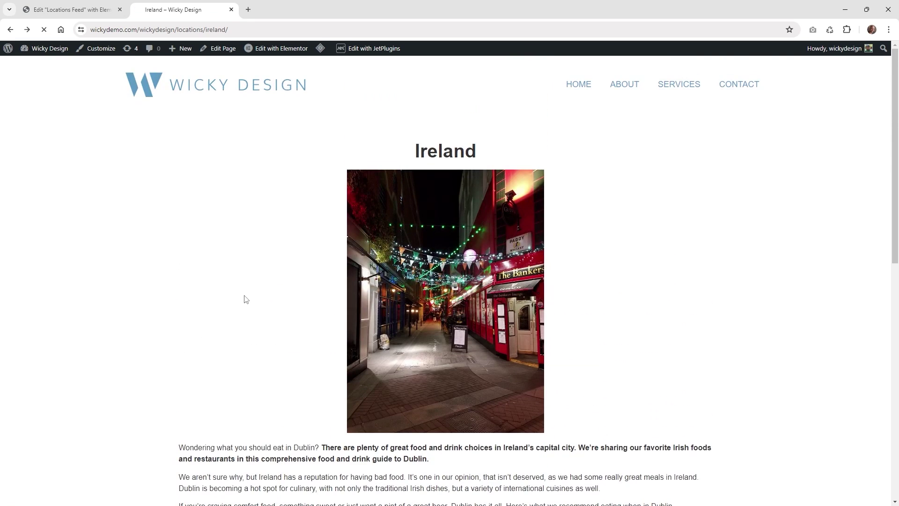
key(alt+Left)
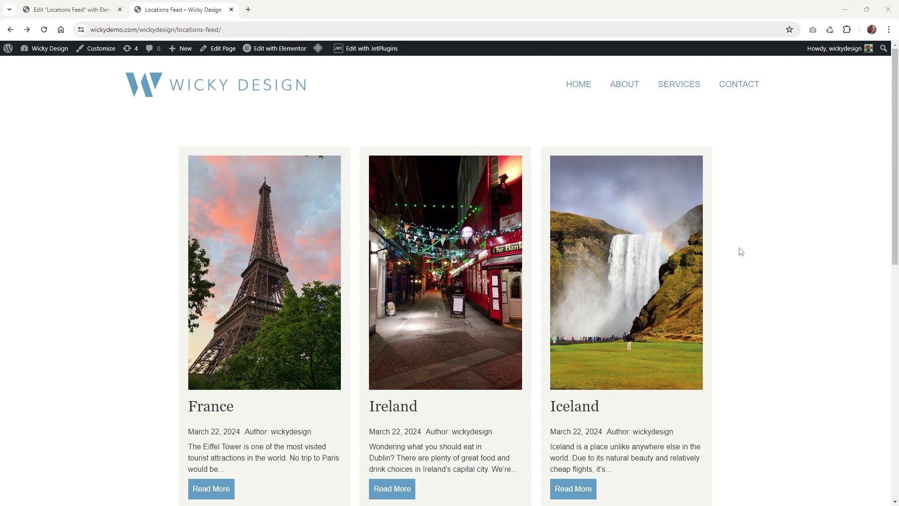